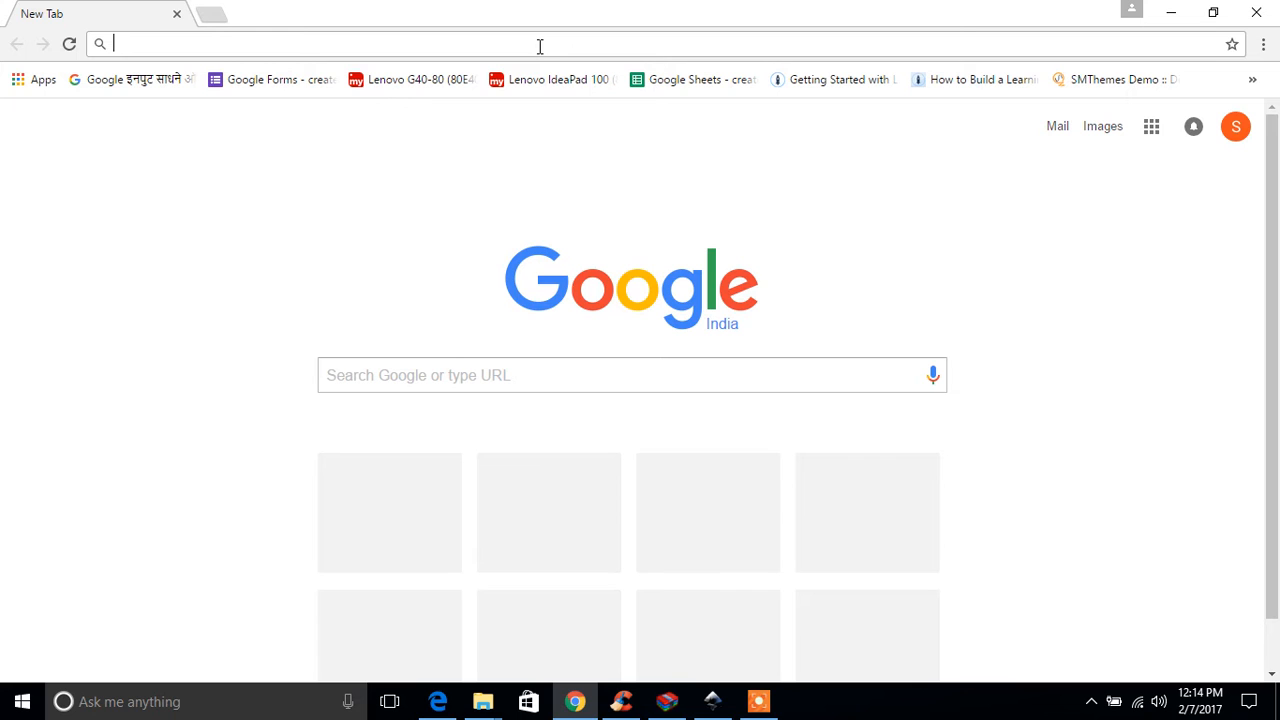
Step: Open the website nsge.in and go to the SBI PO 2017 vacancies notification article featured on the homepage
text(nsge.in)
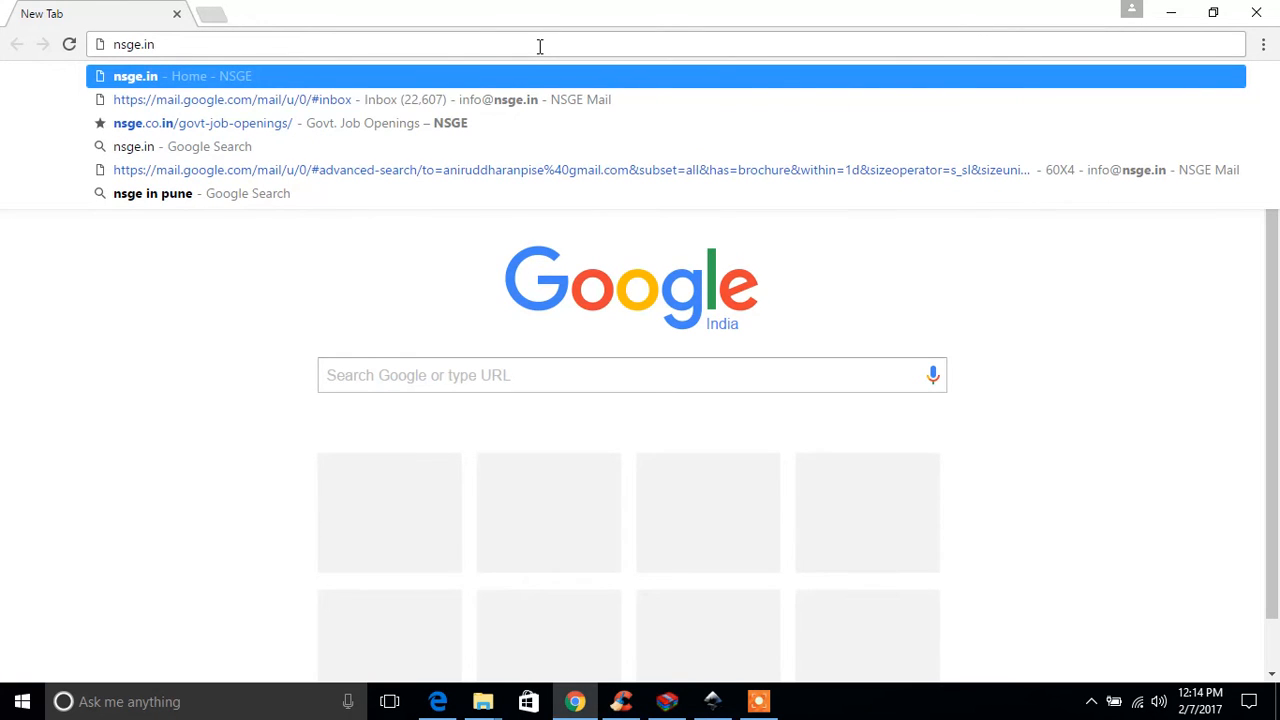
key(Return)
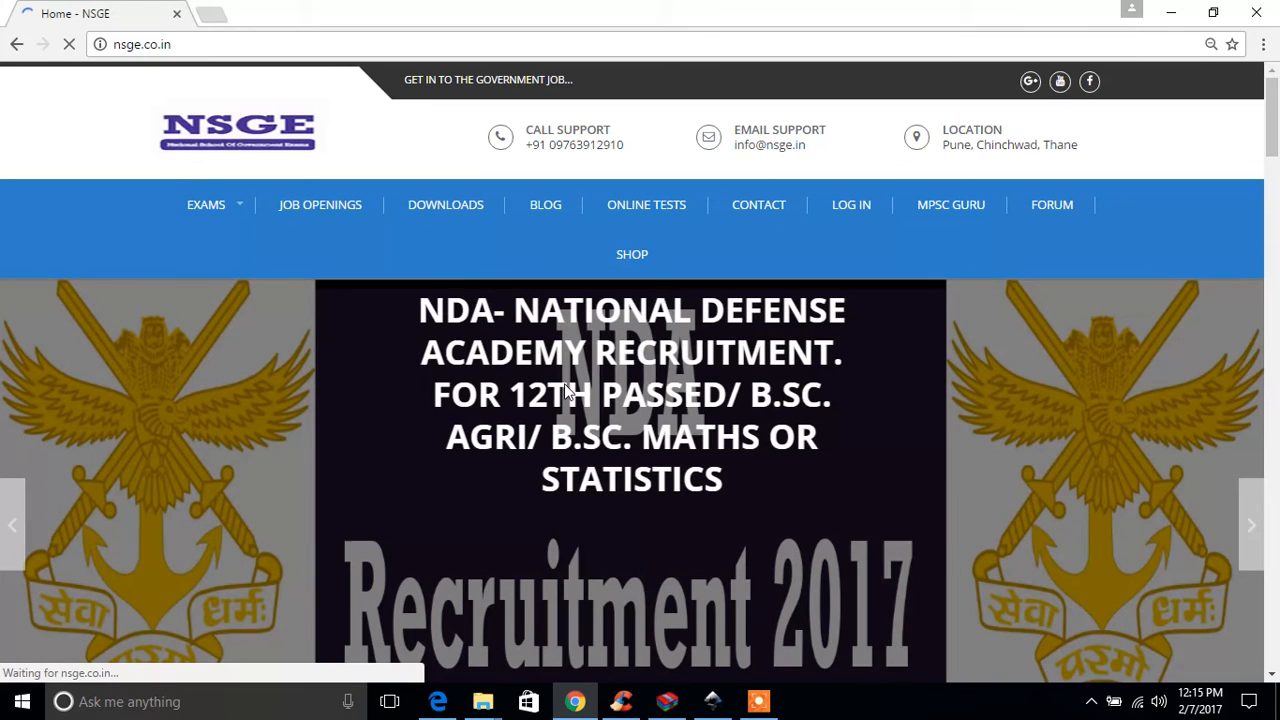
click(12, 525)
click(590, 460)
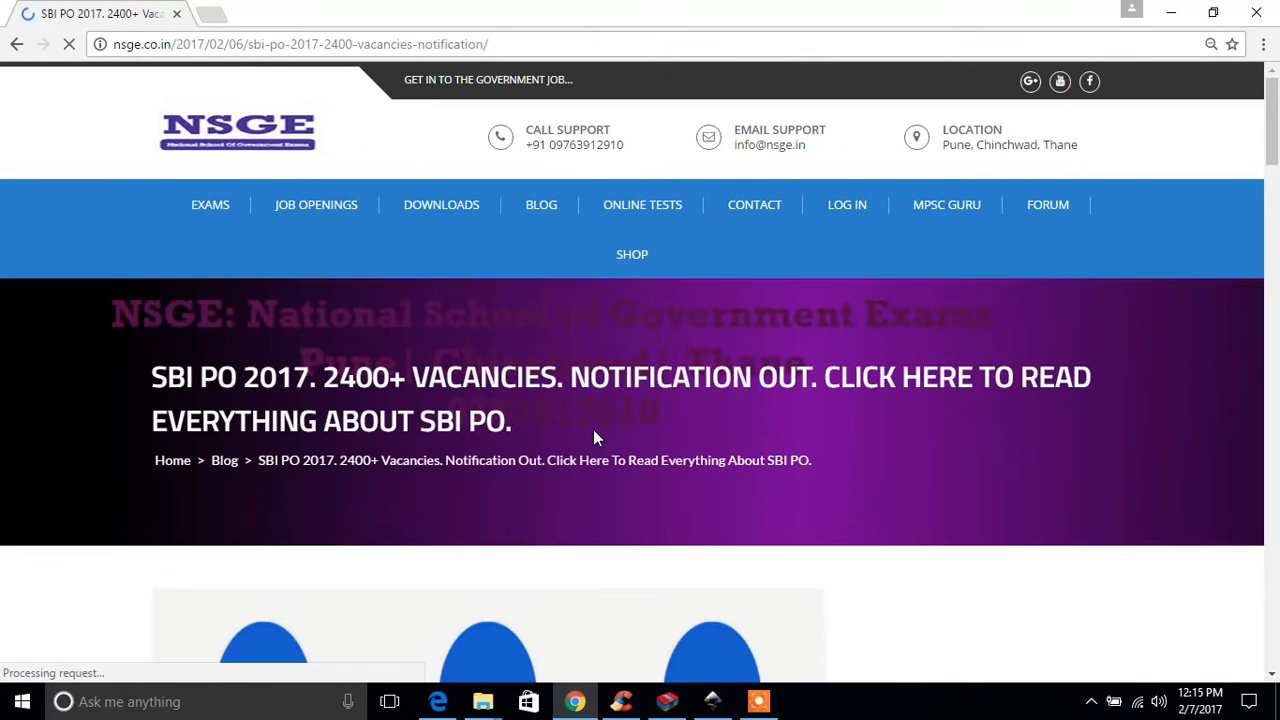
Step: Open the online application page linked after the age criteria in the SBI PO article
scroll(541, 447, down, 10)
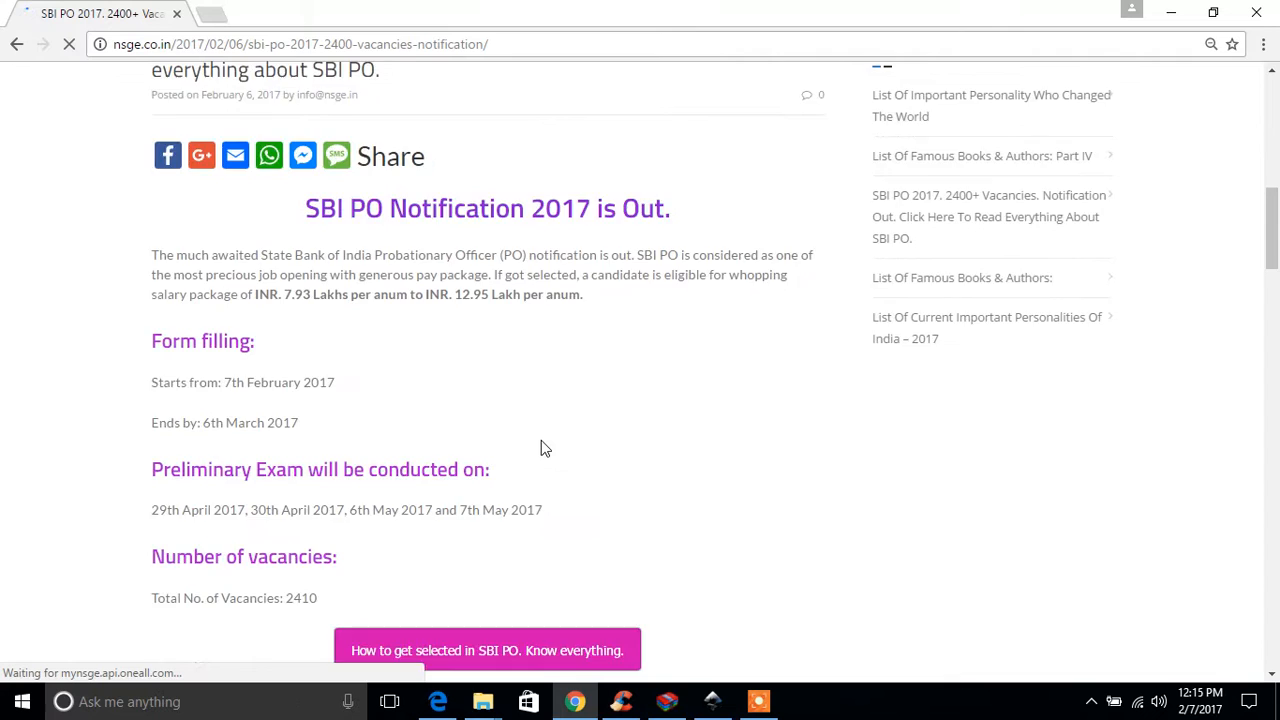
scroll(541, 447, down, 15)
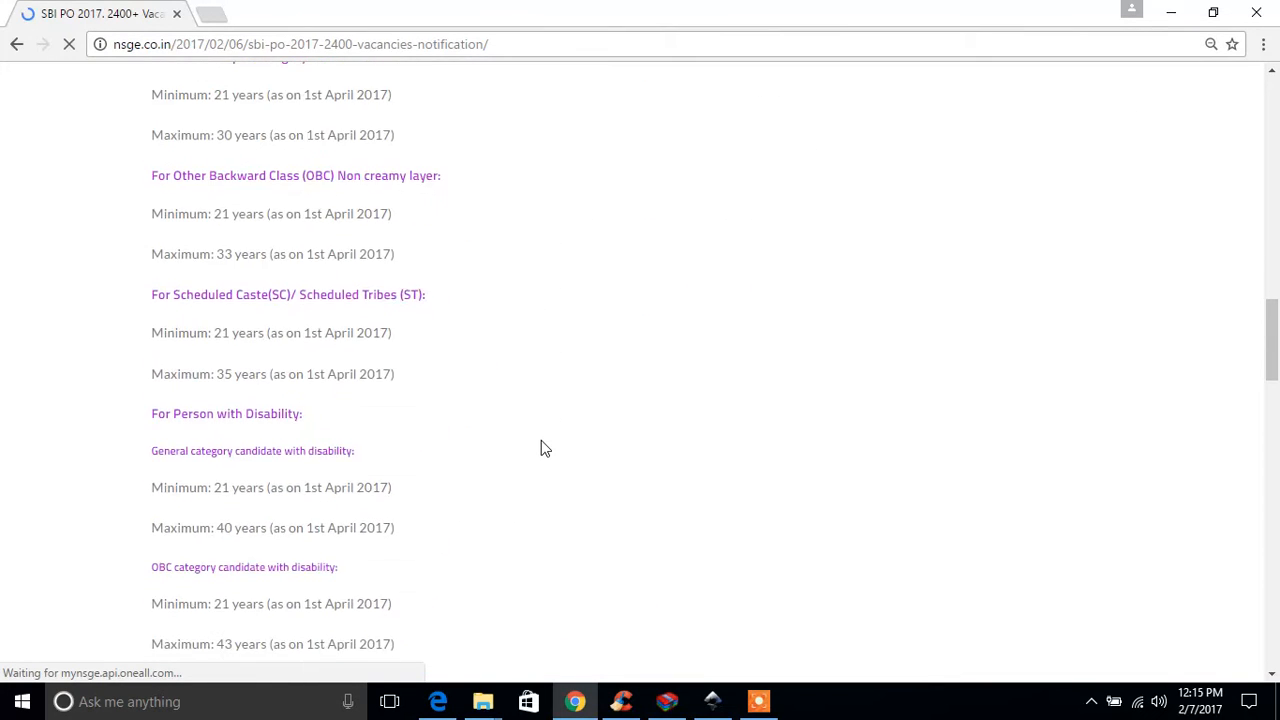
scroll(541, 447, down, 3)
scroll(541, 447, up, 13)
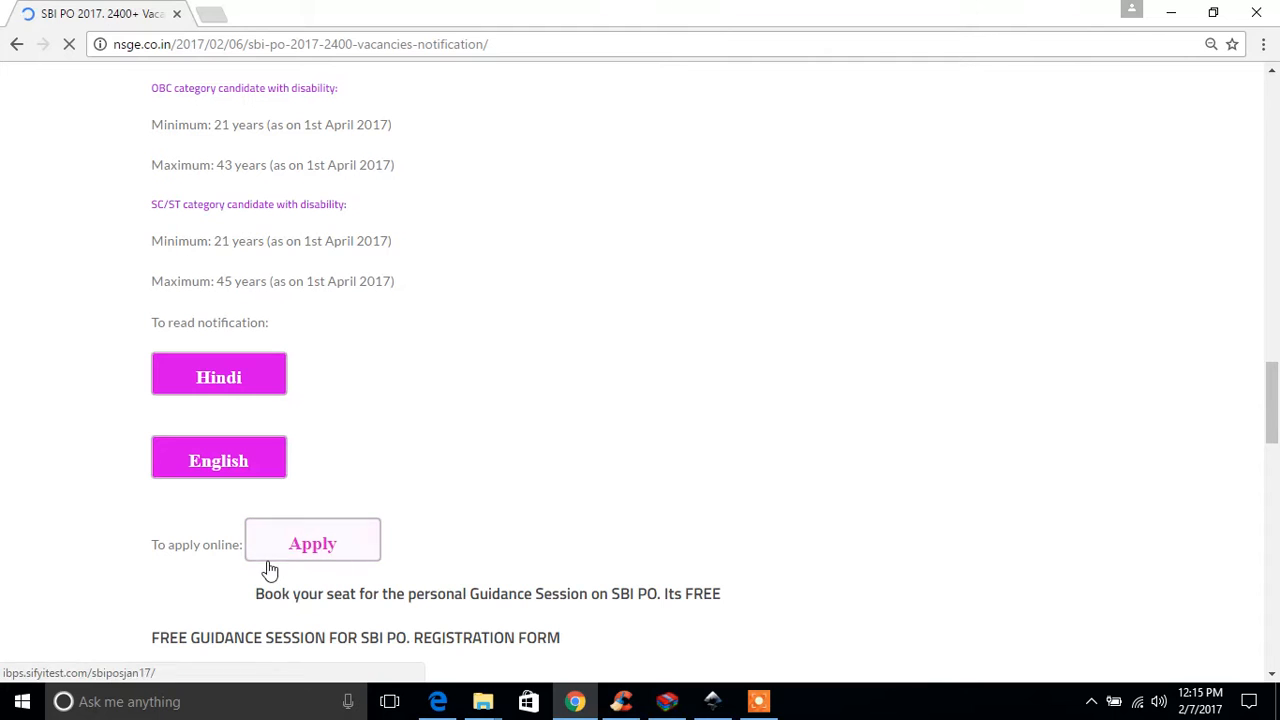
click(298, 548)
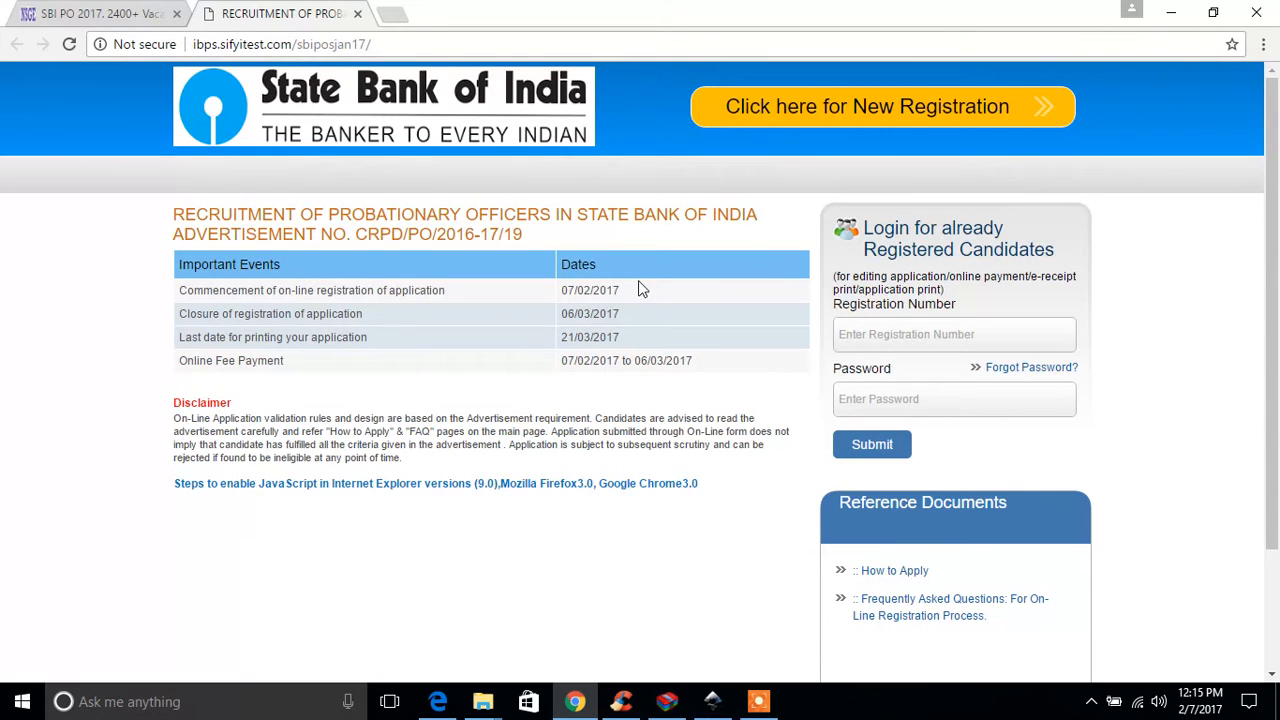
Step: Start a new registration for the Probationary Officers recruitment and continue past the important points notice
click(863, 109)
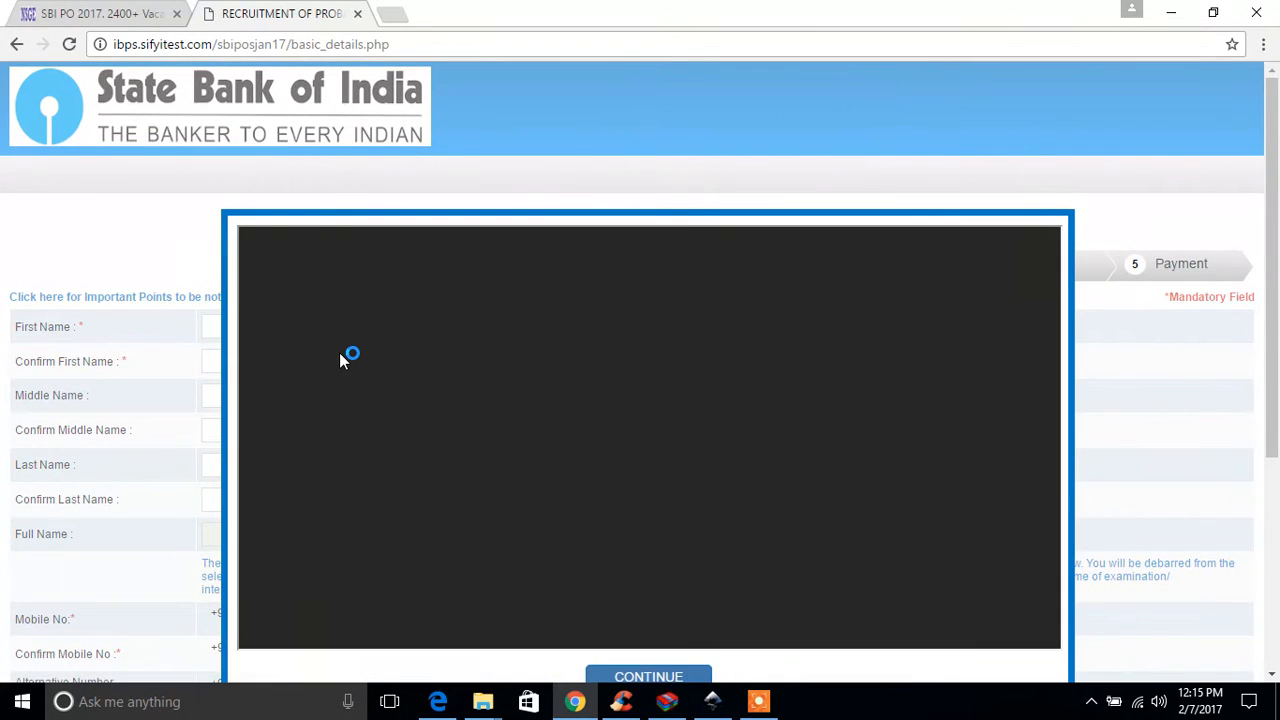
scroll(339, 352, down, 3)
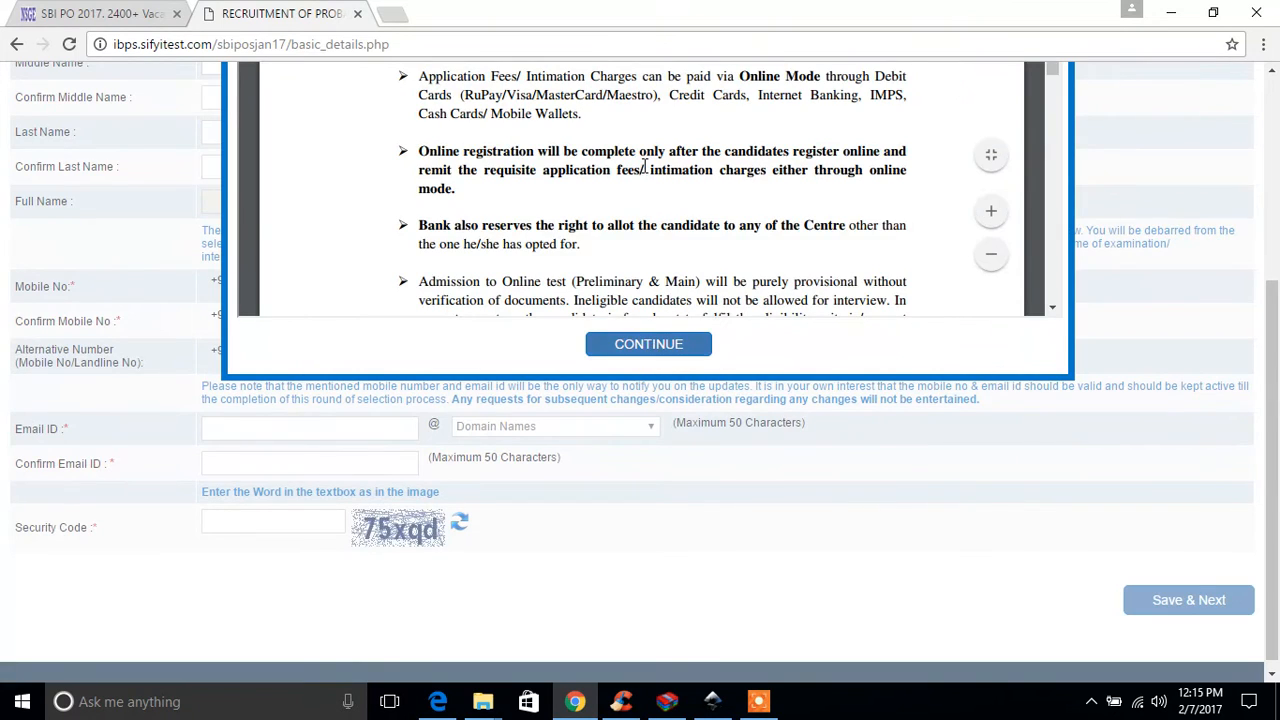
scroll(645, 167, up, 1)
scroll(645, 167, up, 2)
scroll(646, 177, down, 1)
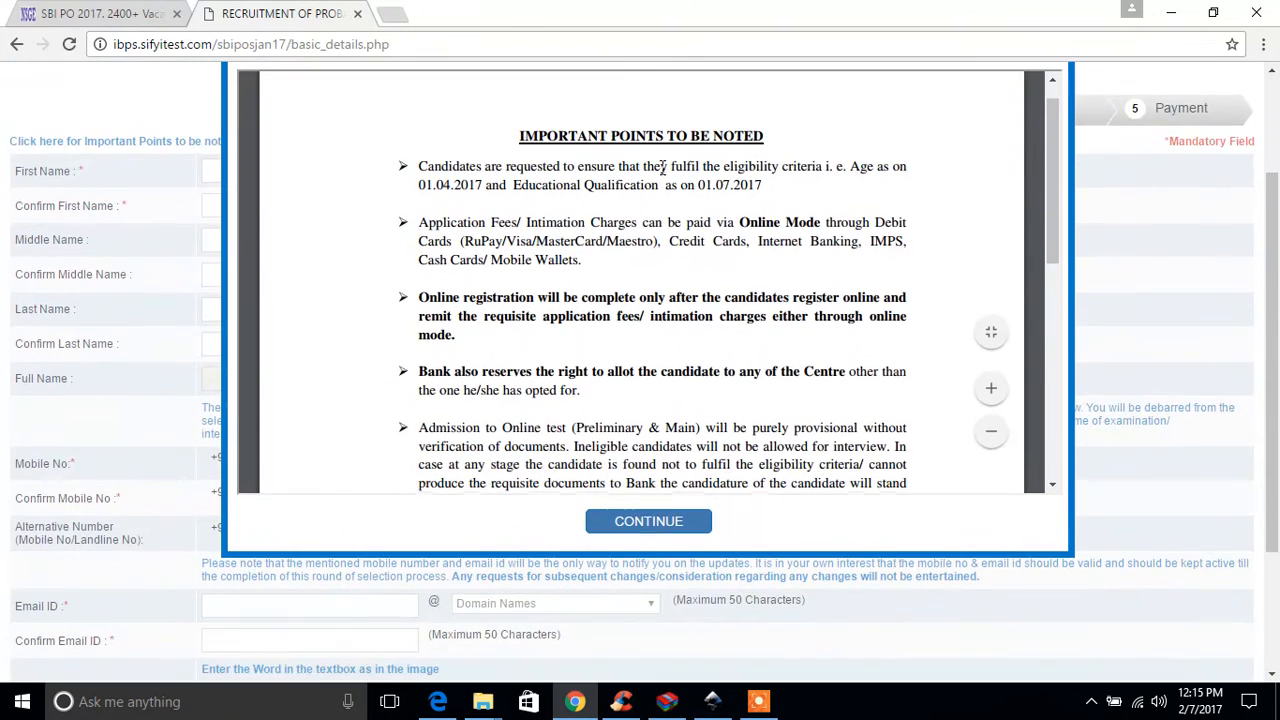
click(640, 521)
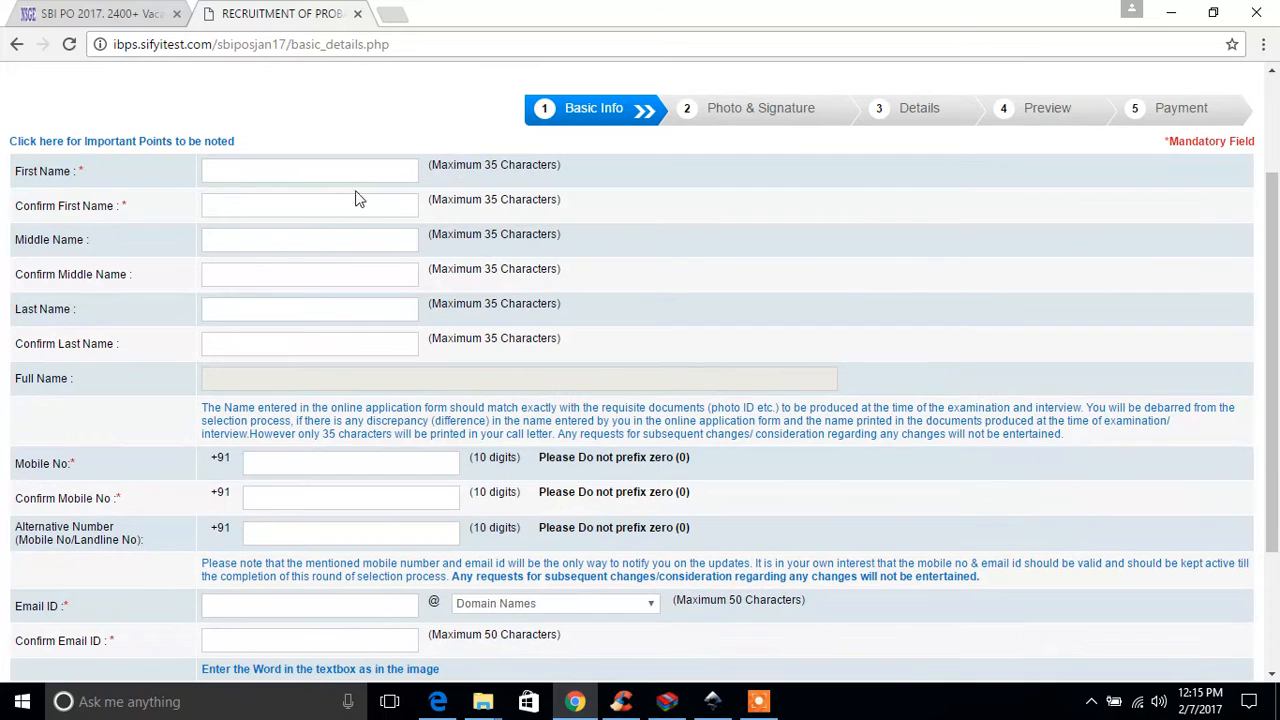
Step: Enter the candidate's first name and repeat it in the confirmation field
click(322, 172)
click(295, 205)
Step: Enter the candidate's middle name and repeat it in the confirmation field
click(287, 236)
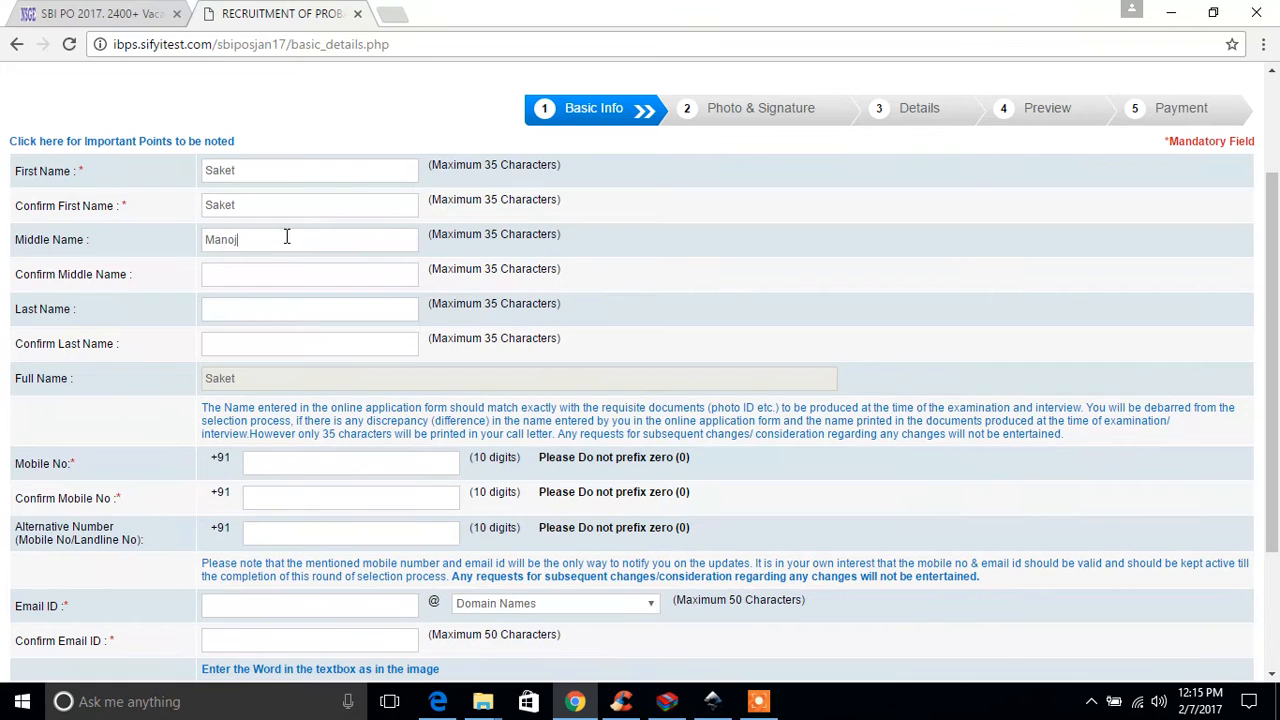
click(275, 273)
Step: Enter the candidate's last name and repeat it in the confirmation field
click(230, 308)
click(244, 348)
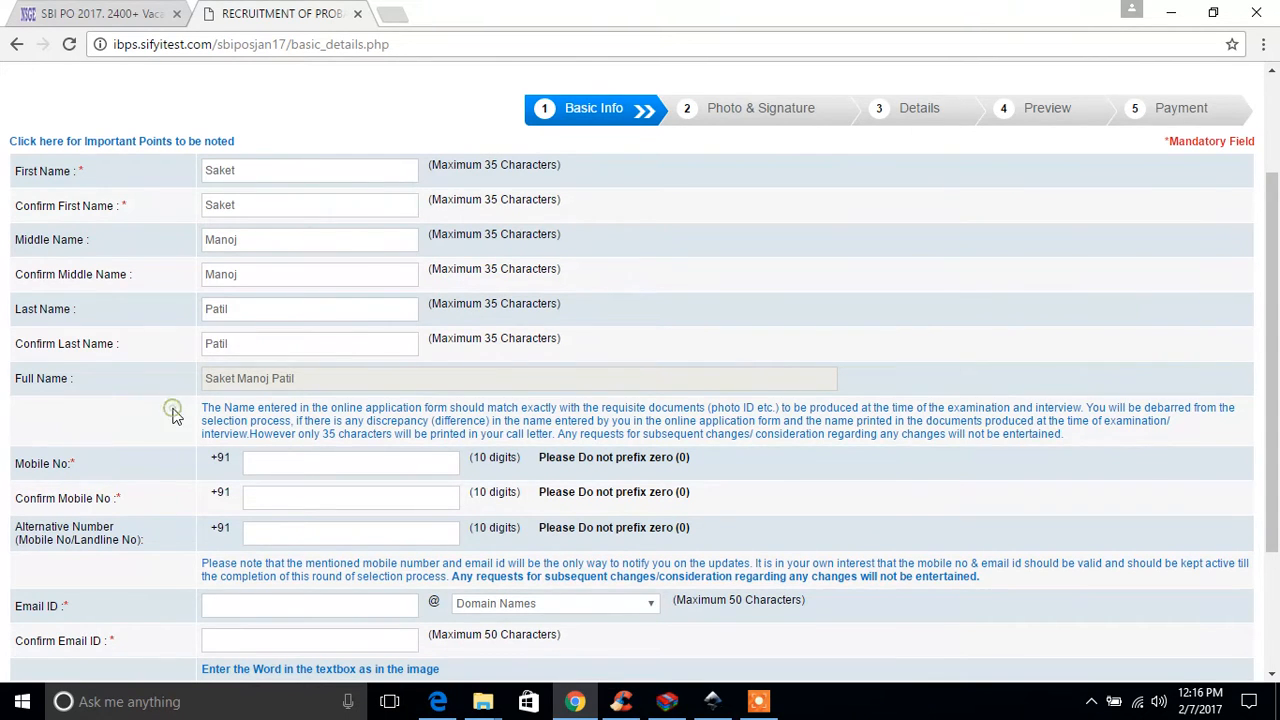
Step: Enter the candidate's 10-digit mobile number and repeat it in the confirmation field
scroll(171, 410, down, 2)
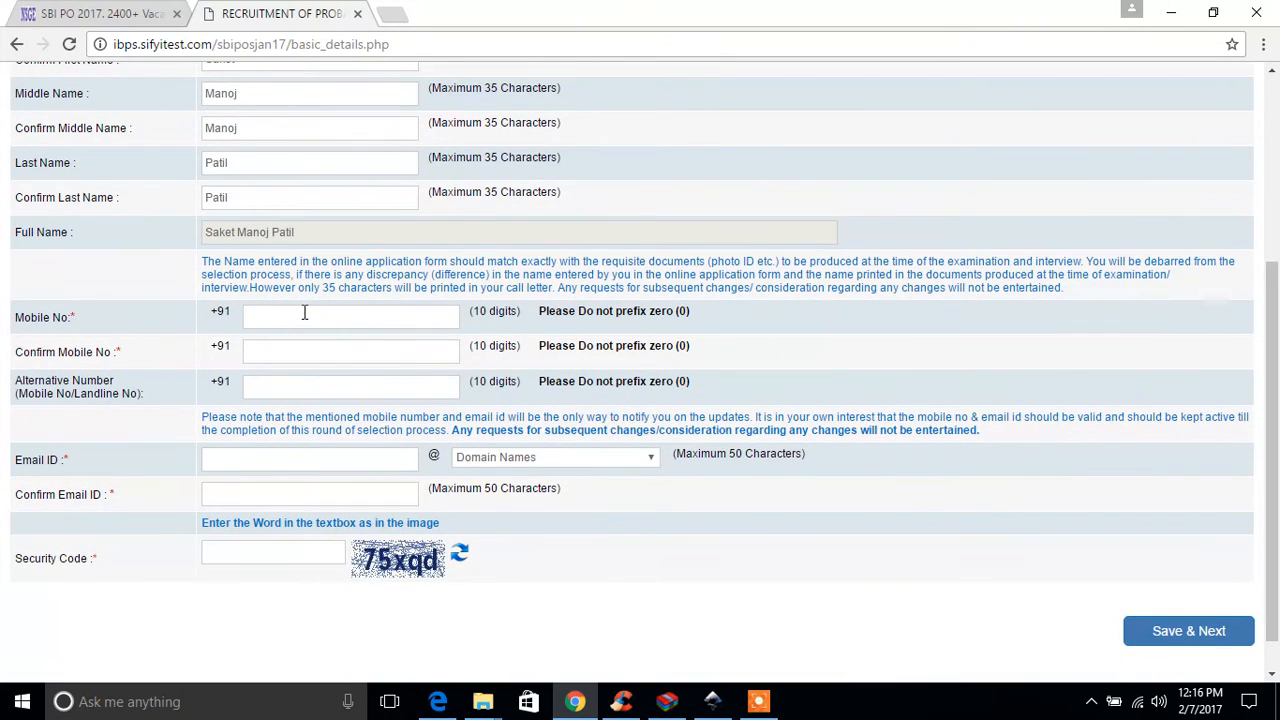
click(293, 352)
Step: Enter the user-name part of the candidate's email ID
scroll(158, 422, down, 1)
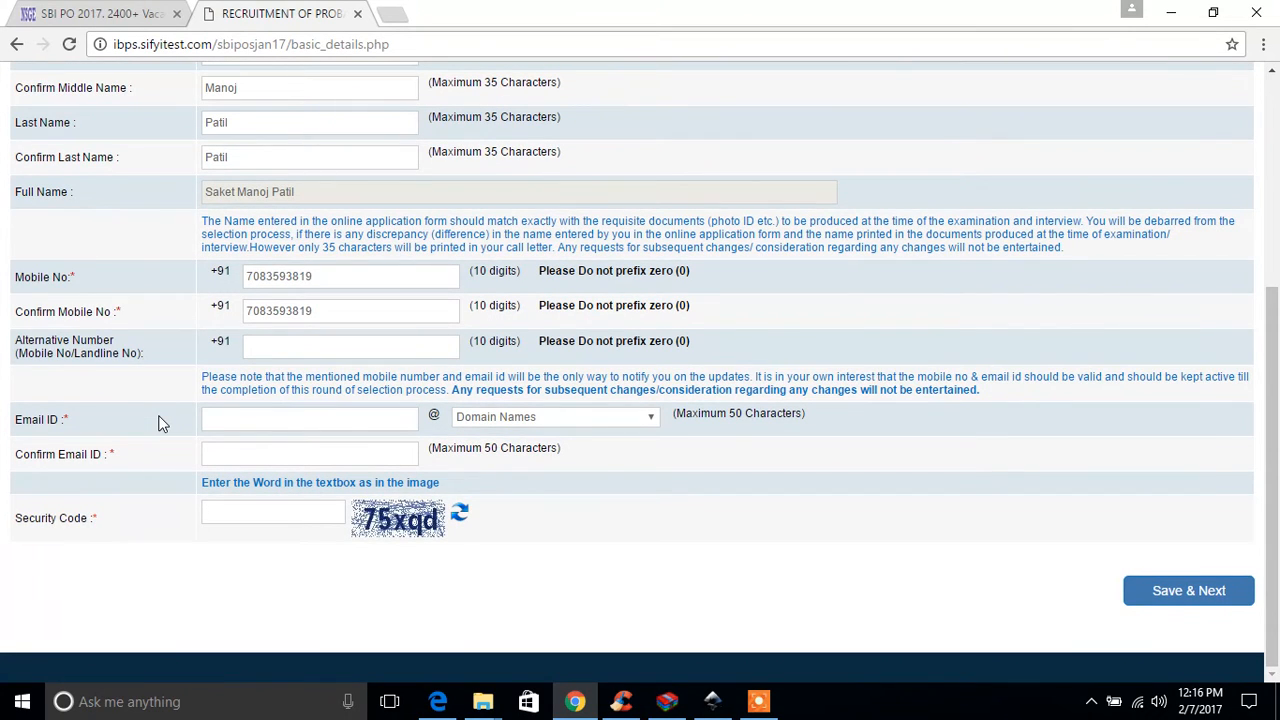
click(270, 415)
Step: Set the email domain to Others and fill in the custom domain of the candidate's email
click(455, 420)
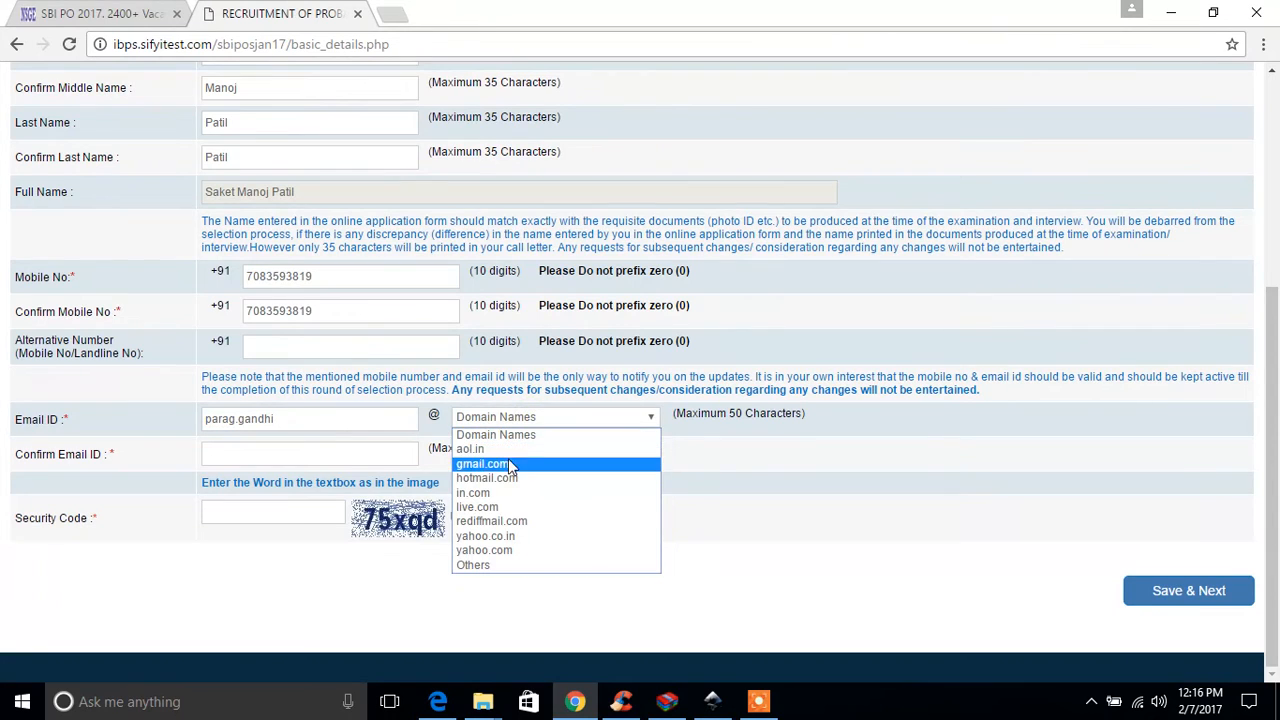
click(508, 463)
click(557, 422)
click(523, 565)
click(838, 425)
text(nsge)
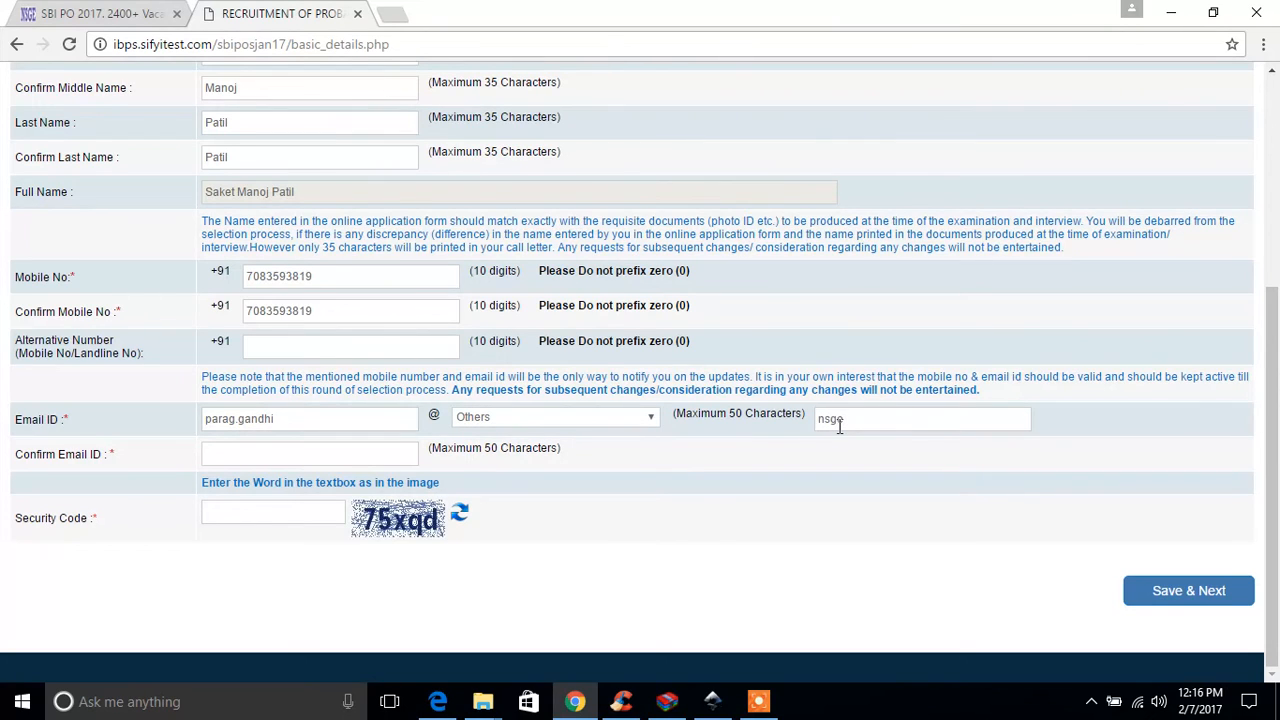
text(.in)
Step: Enter the candidate's complete email address in the Confirm Email ID field
click(286, 452)
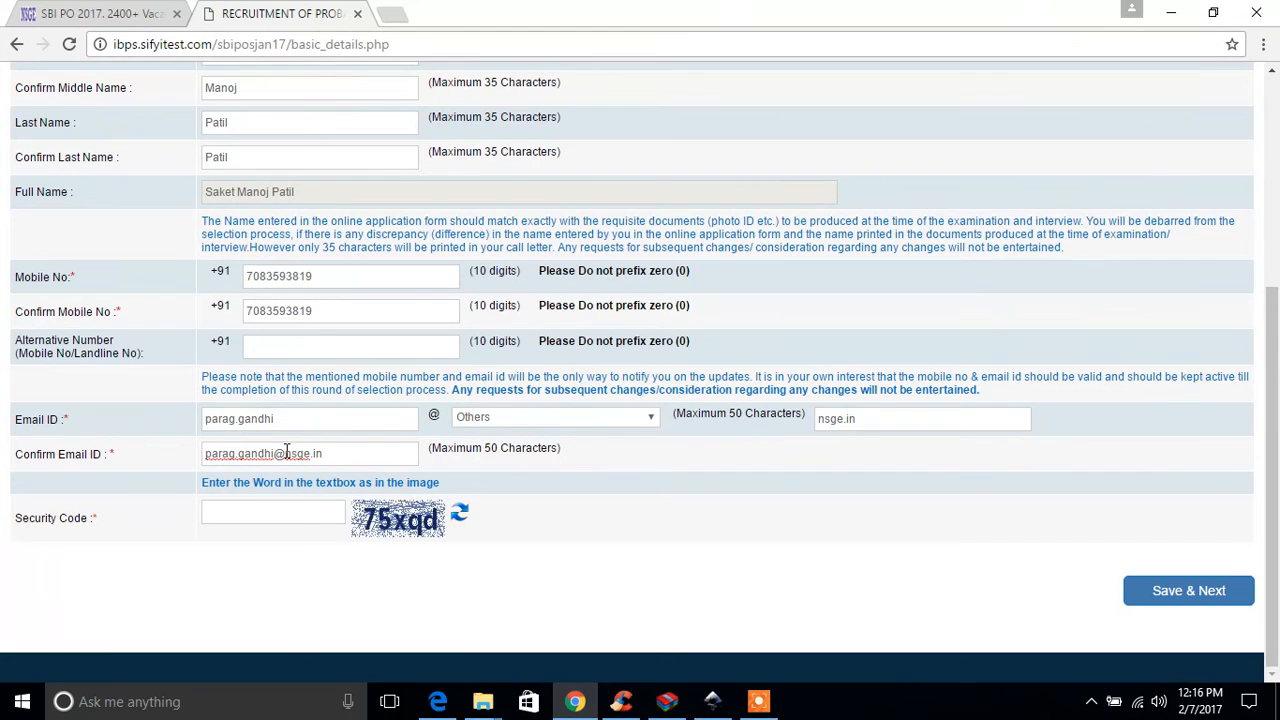
Step: Enter the security code from the image, then save the basic info and confirm that the data is correct
click(259, 511)
text(75xqd)
click(1161, 597)
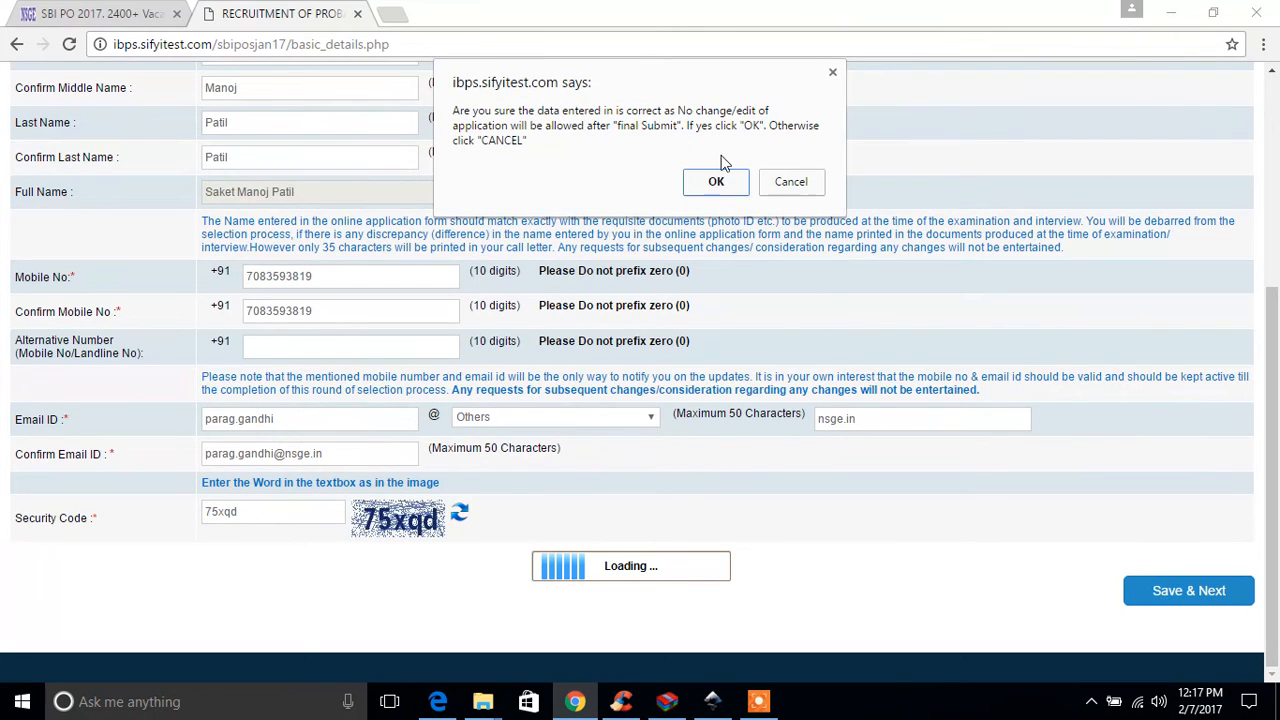
click(704, 185)
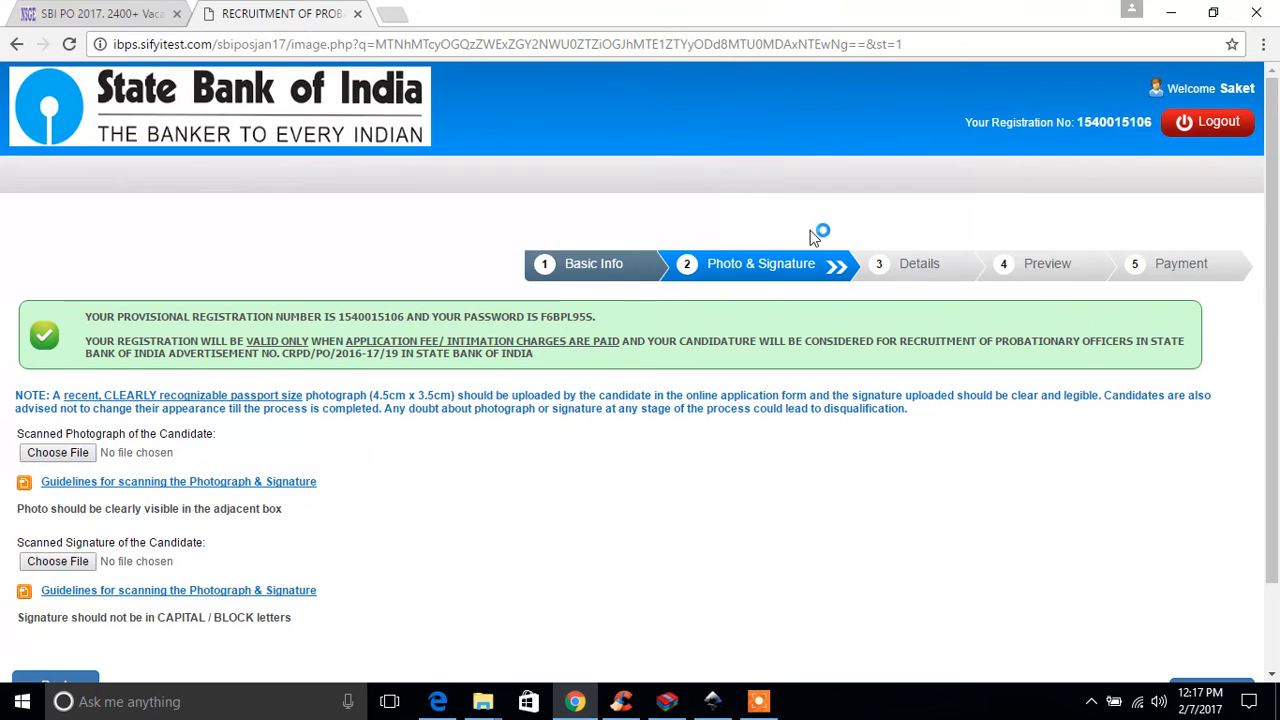
Step: Upload test sbi.jpg from the Desktop as the candidate's scanned photograph
scroll(509, 458, down, 1)
scroll(507, 456, down, 1)
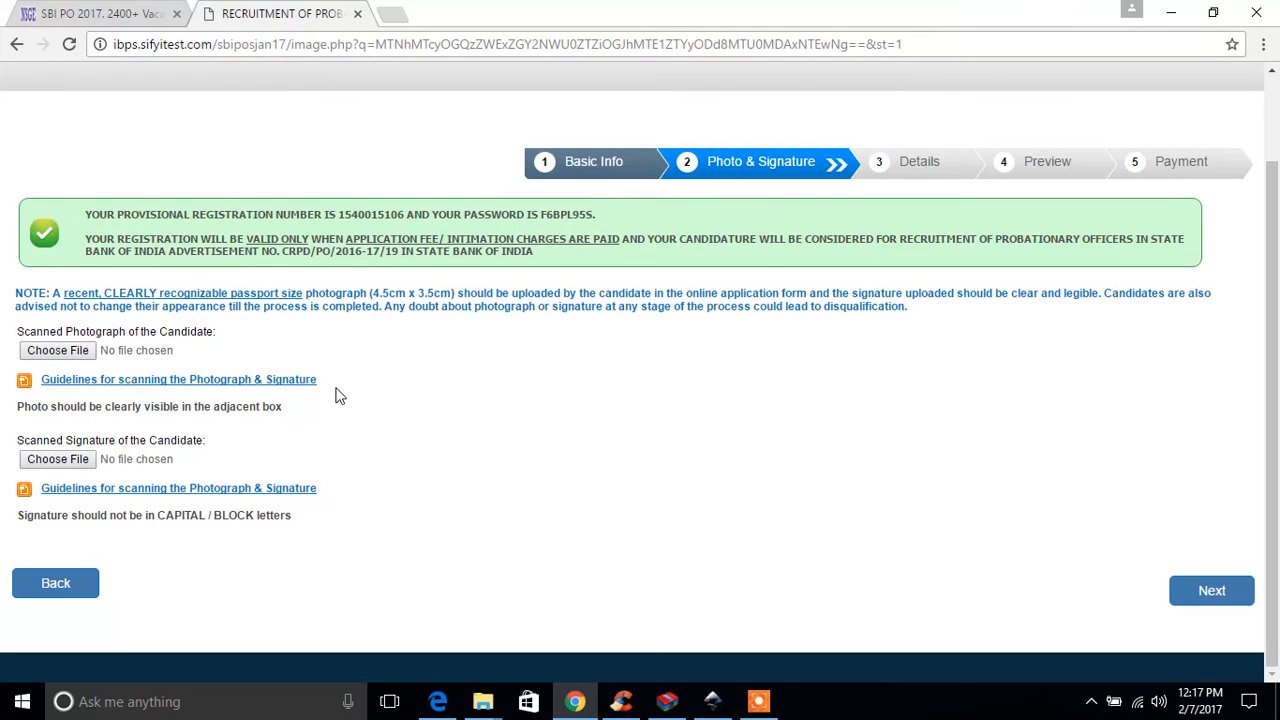
click(68, 358)
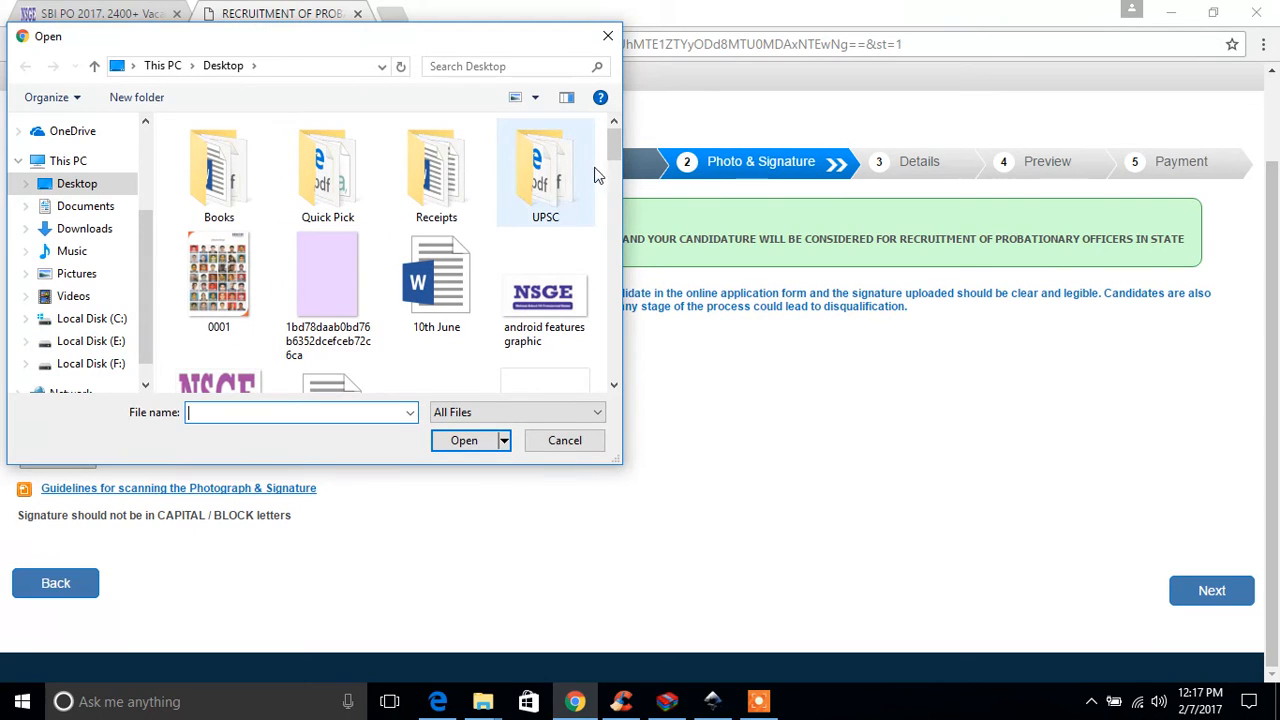
drag(614, 148, 623, 344)
double_click(233, 358)
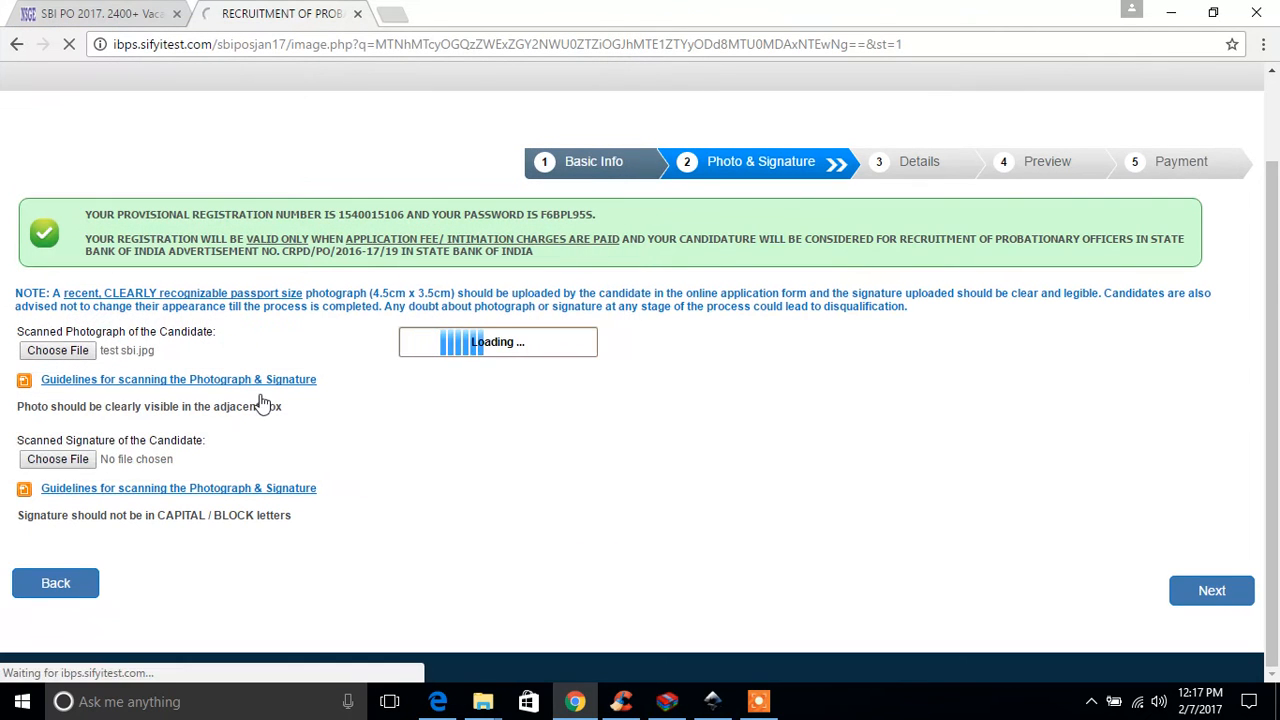
Step: Upload test sign sbi po.jpg as the candidate's scanned signature and proceed to the Details stage
click(57, 577)
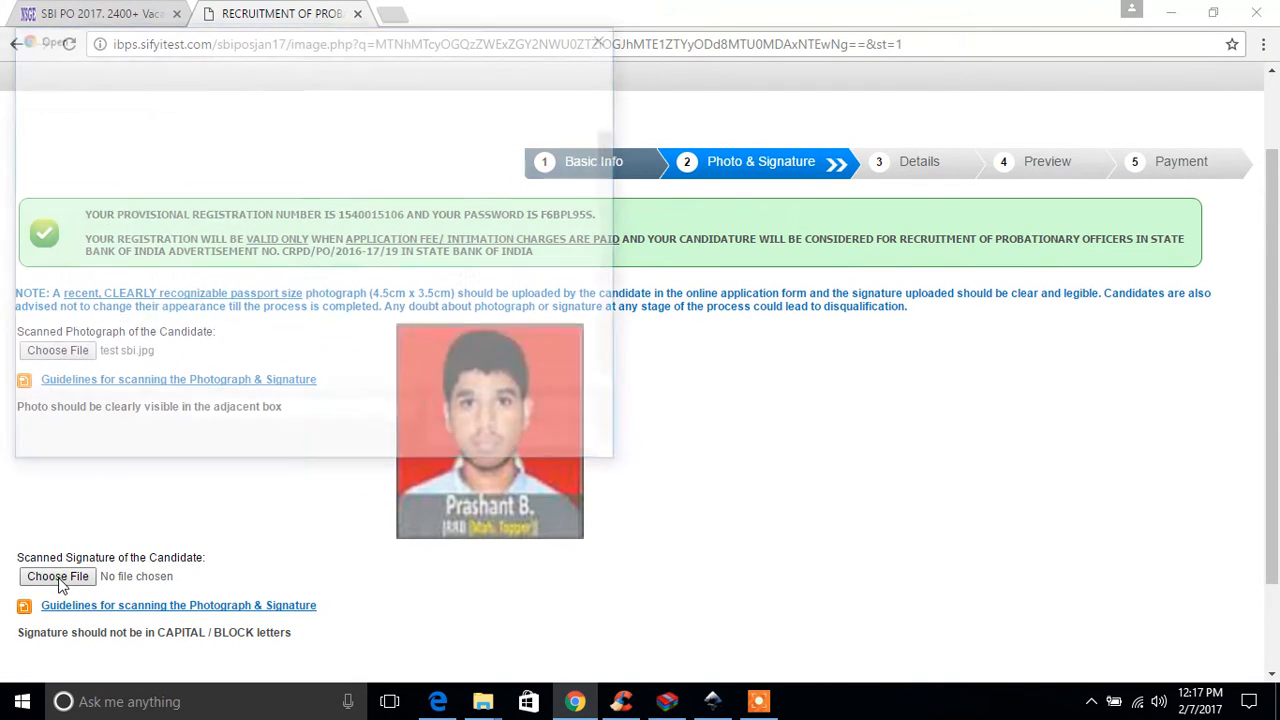
drag(614, 145, 614, 346)
double_click(334, 362)
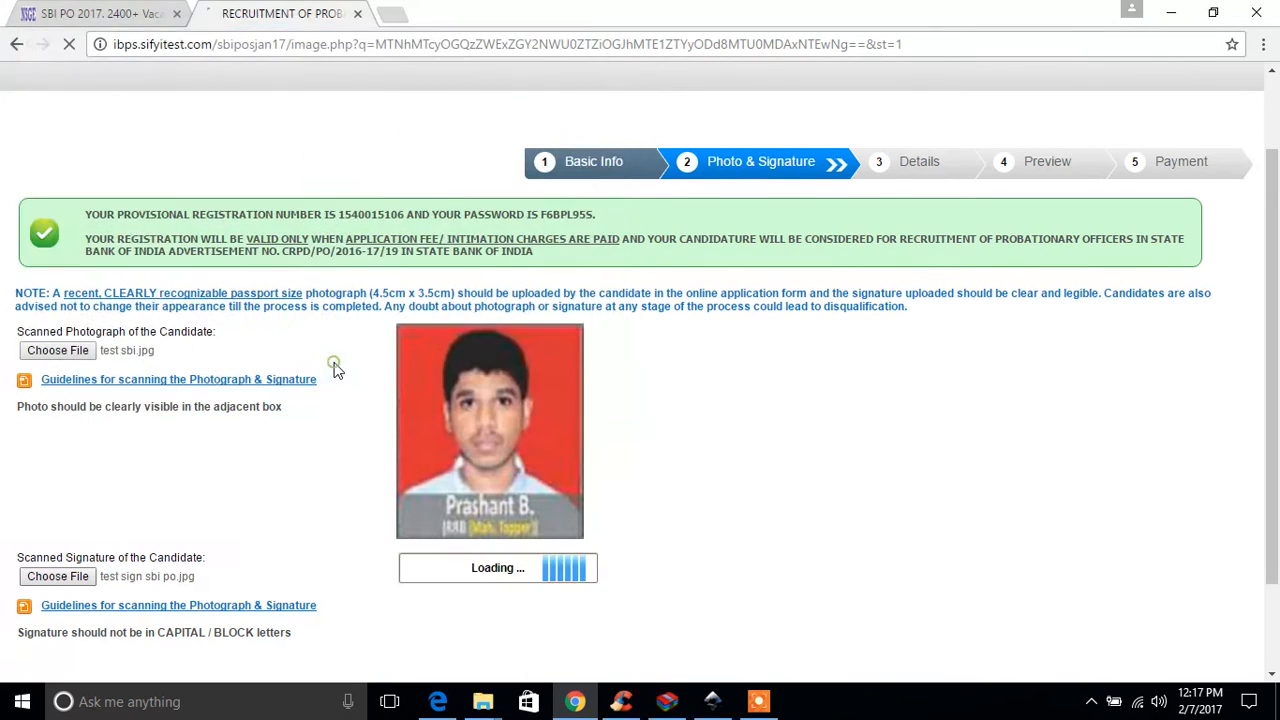
scroll(814, 481, down, 2)
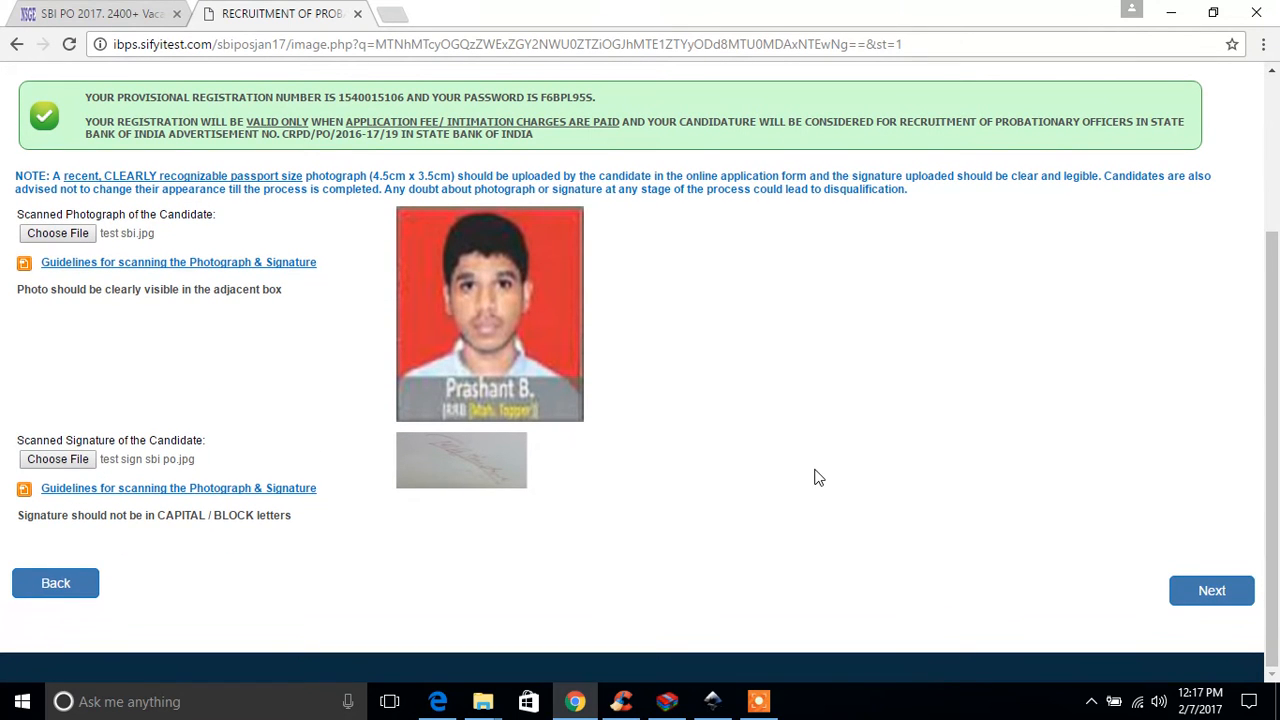
click(1220, 598)
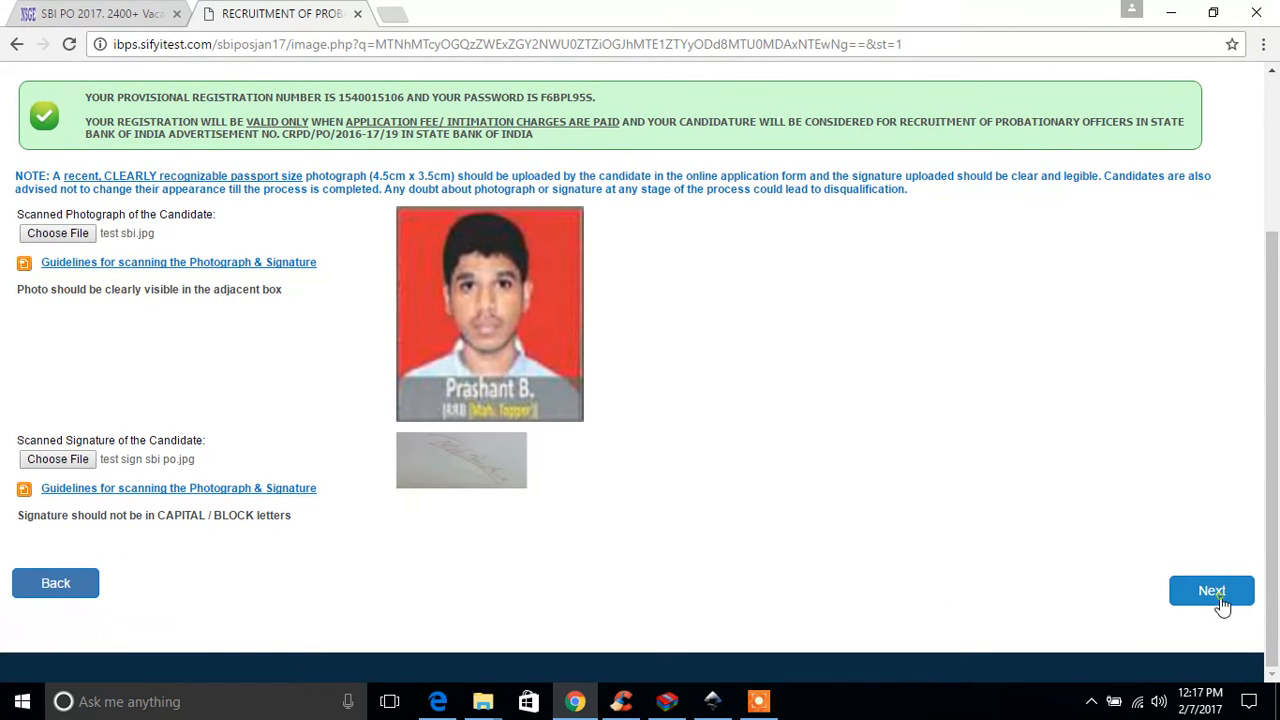
Step: Set the candidate's category to GEN and answer No to being a person with disability
scroll(600, 497, down, 2)
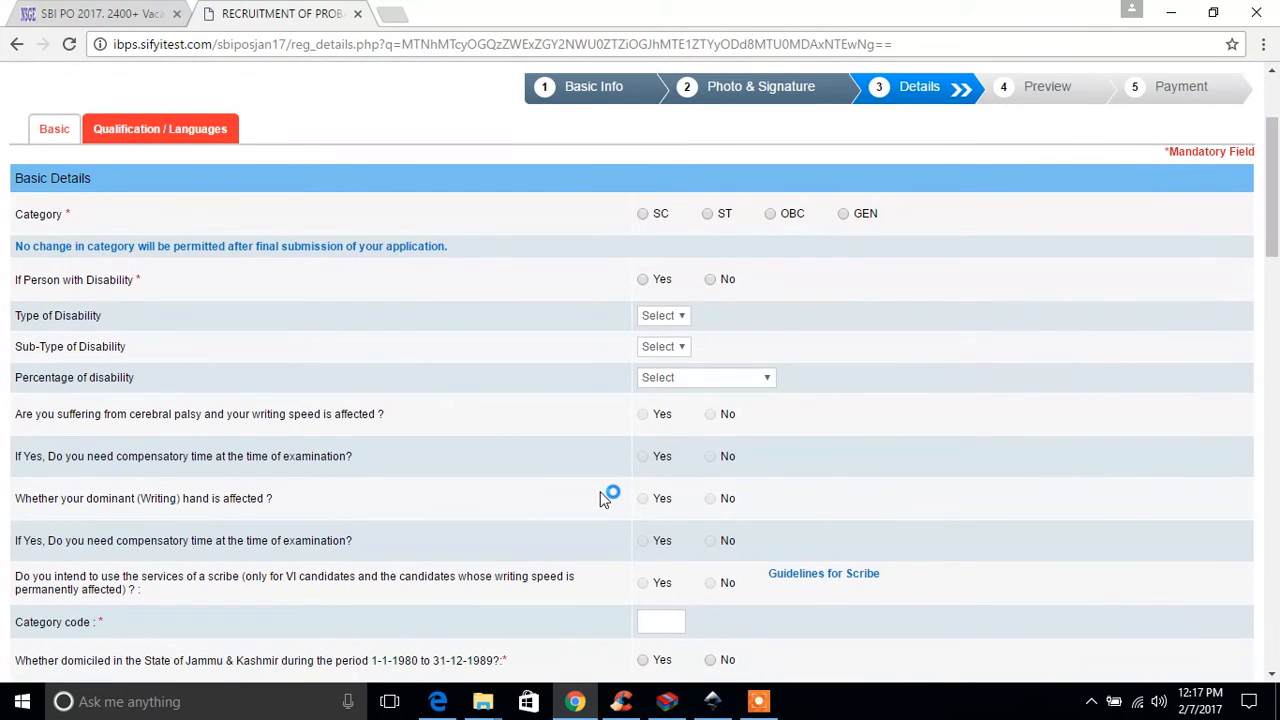
click(844, 215)
click(711, 280)
Step: Answer No to being domiciled in Jammu & Kashmir during the period 1-1-1980 to 31-12-1989
scroll(872, 421, down, 2)
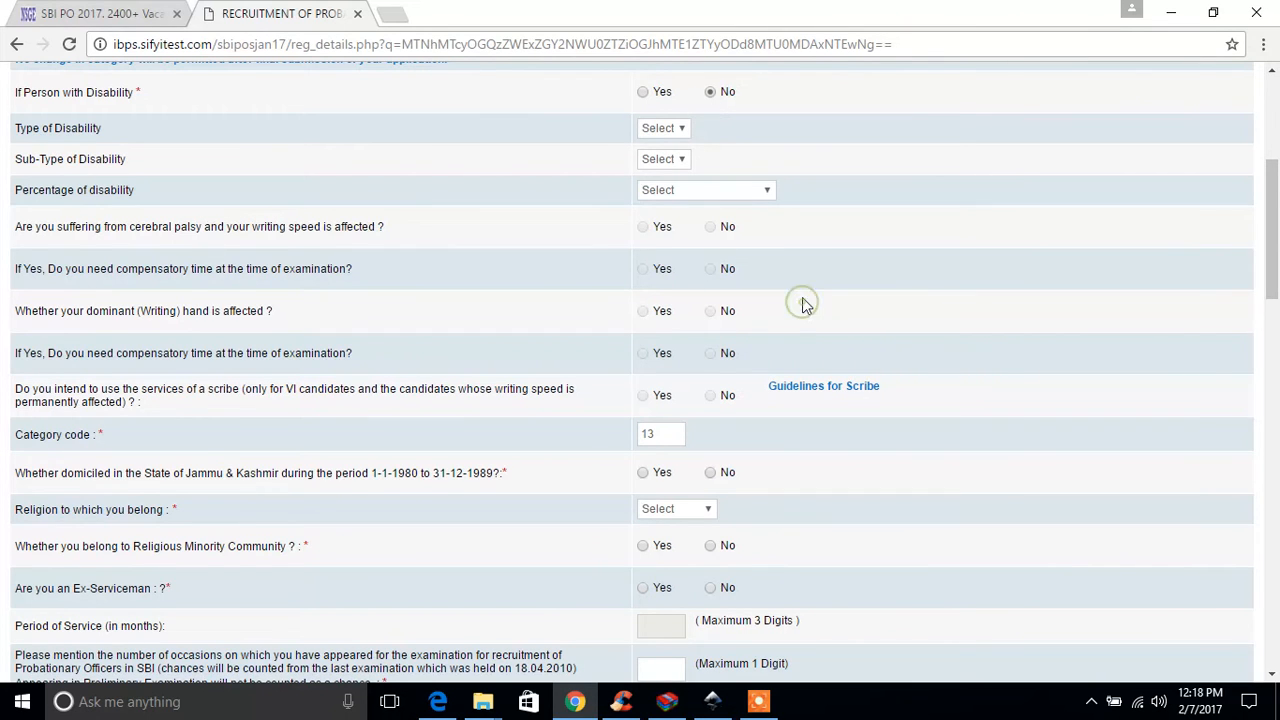
scroll(802, 300, down, 2)
scroll(802, 305, down, 1)
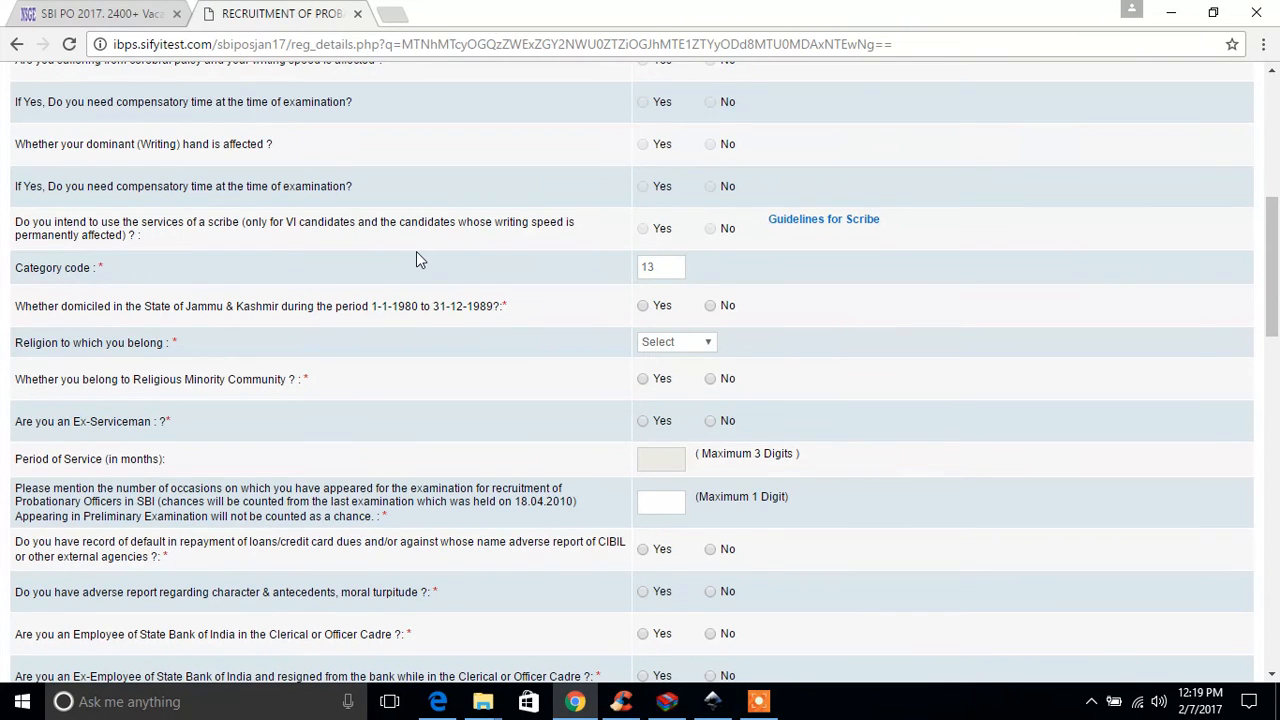
scroll(417, 254, down, 1)
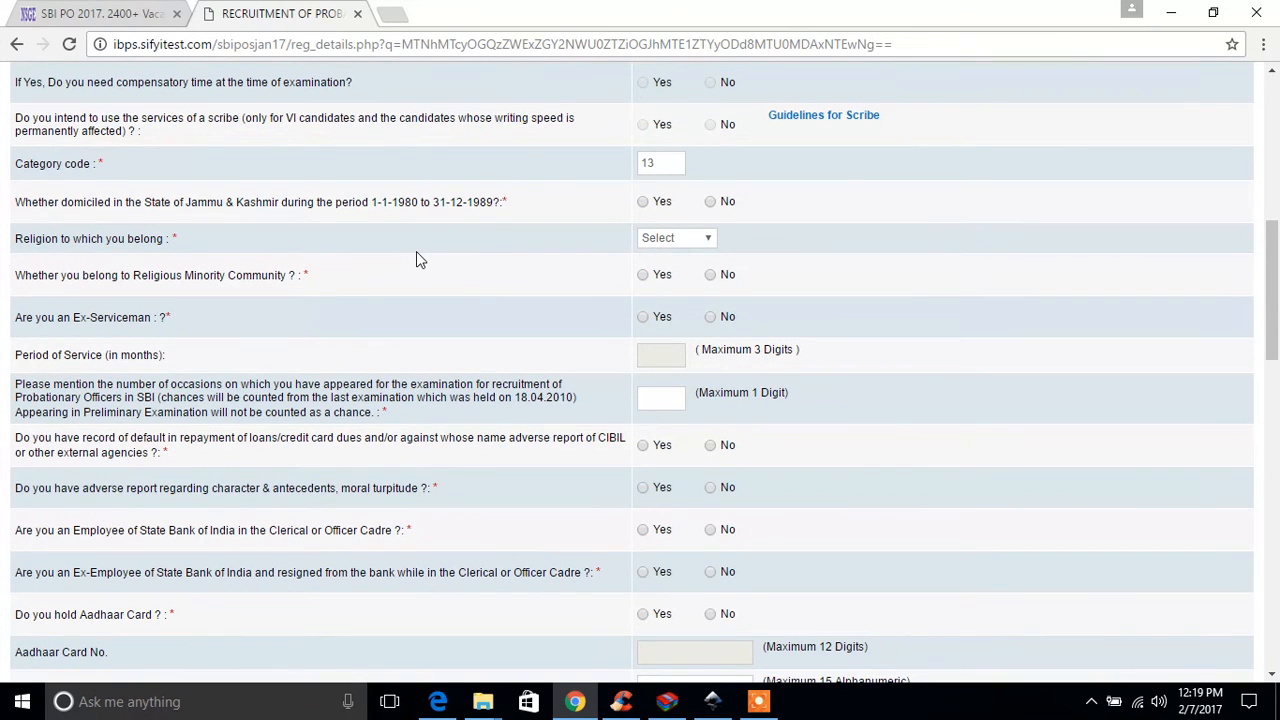
click(710, 202)
Step: Set the religion to Zoroastrian and answer No to belonging to a religious minority community
scroll(852, 250, down, 1)
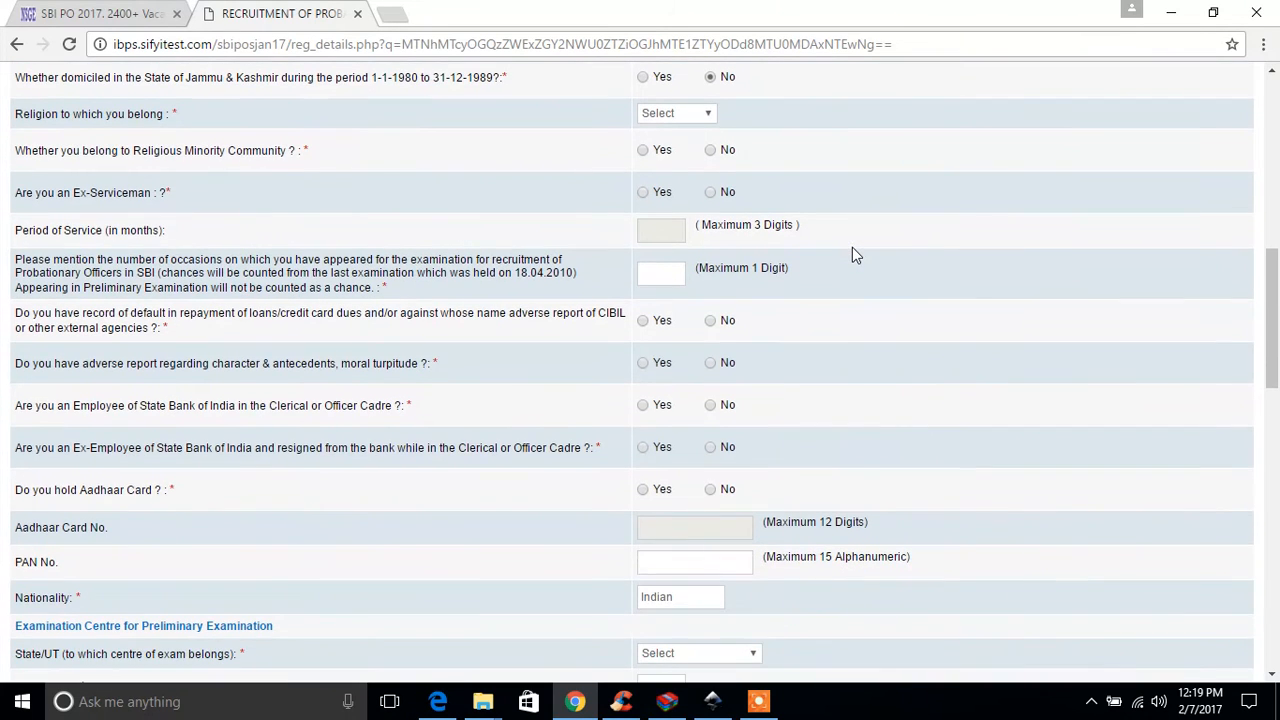
click(680, 113)
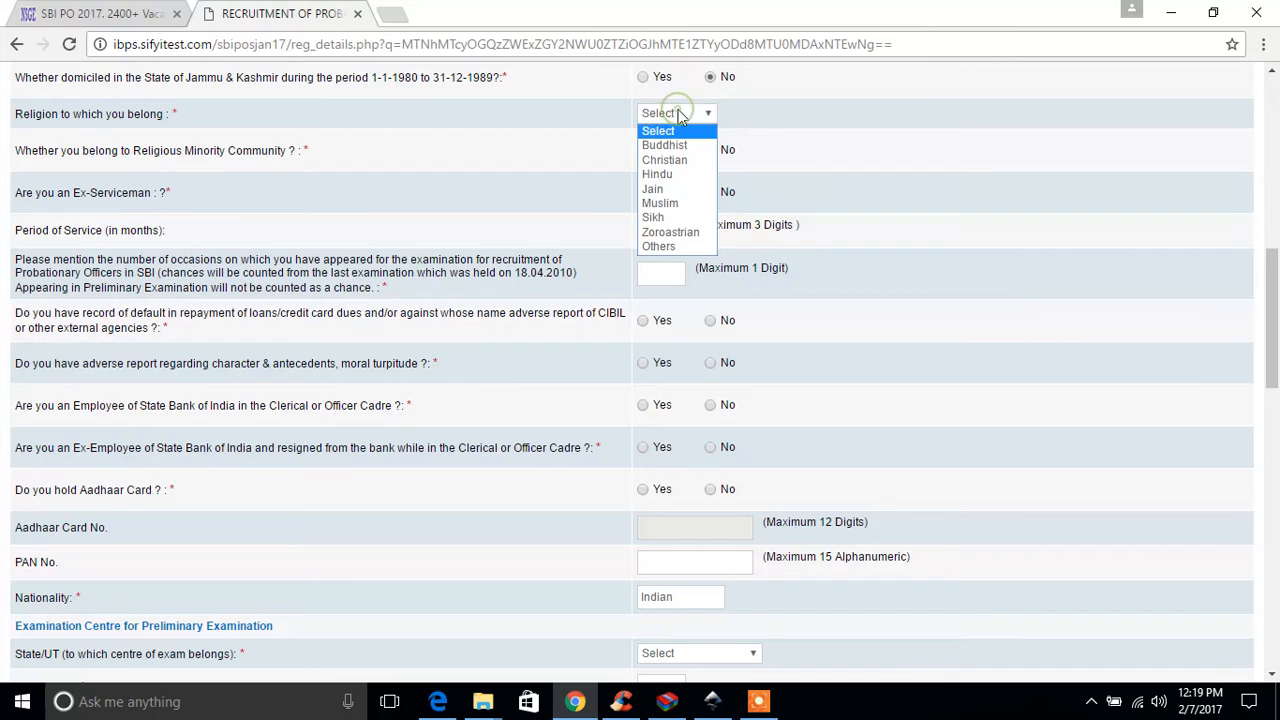
click(690, 231)
click(854, 150)
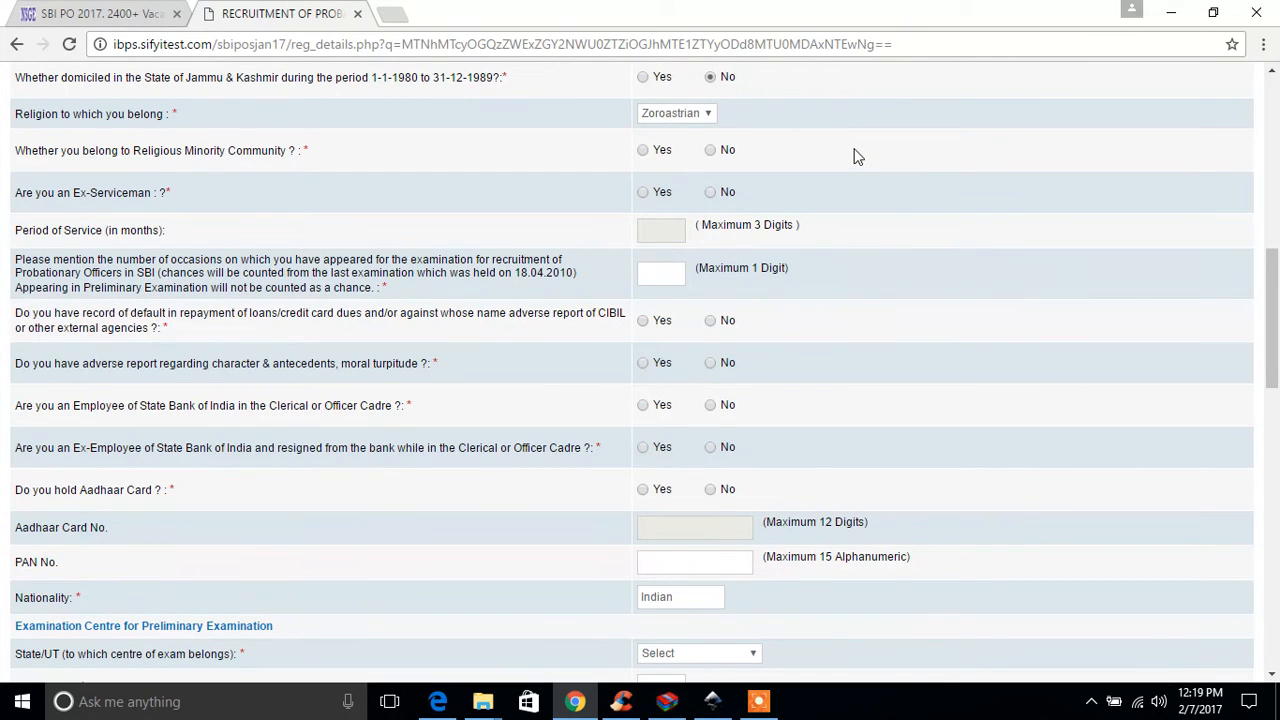
click(711, 151)
click(815, 185)
Step: Answer No to being an Ex-Serviceman and enter 0 as the number of previous SBI Probationary Officer exam appearances
scroll(815, 185, down, 1)
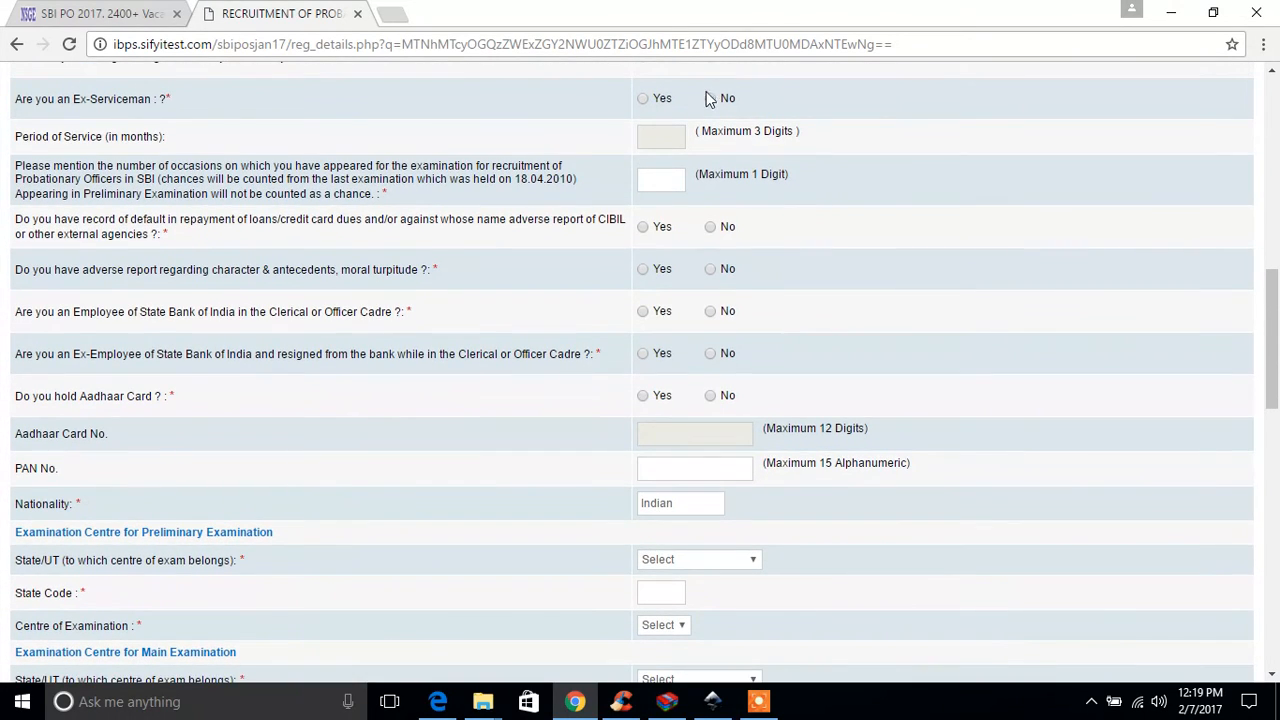
click(710, 98)
click(842, 226)
click(666, 178)
text(0)
scroll(798, 260, down, 1)
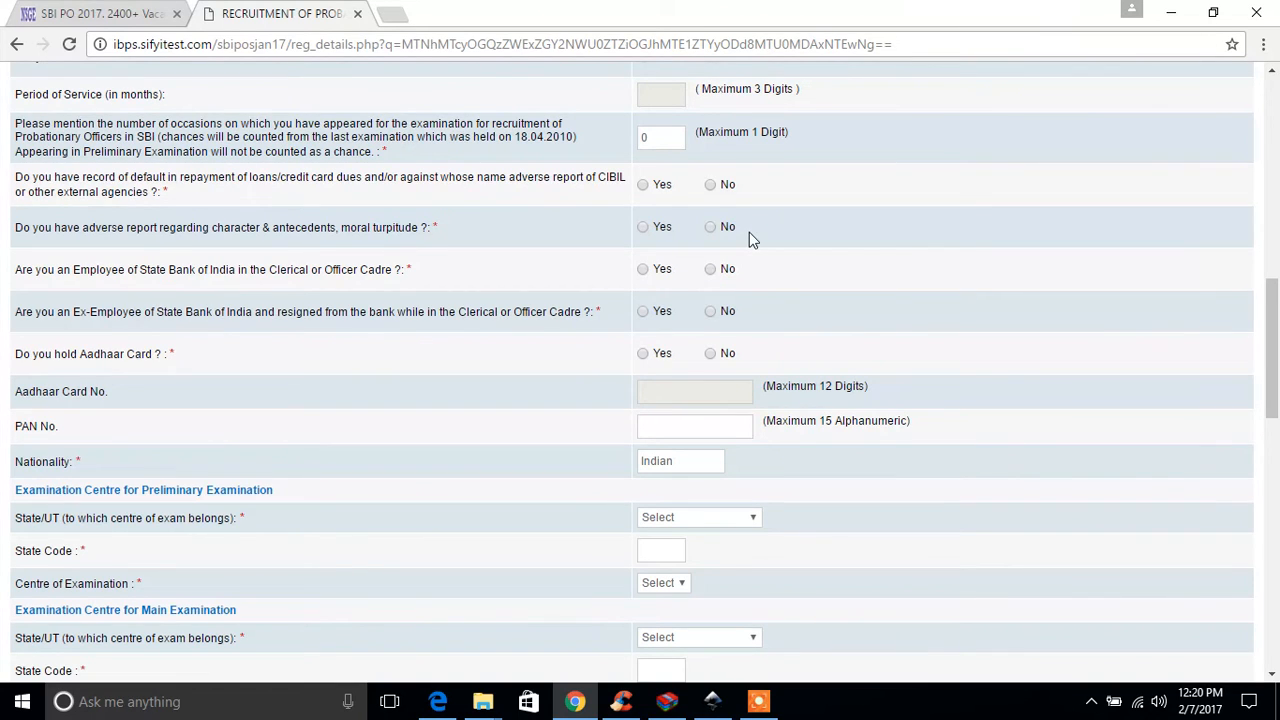
Step: Answer No to having a loan or credit card default record and No to having an adverse character report
click(710, 185)
scroll(826, 245, down, 1)
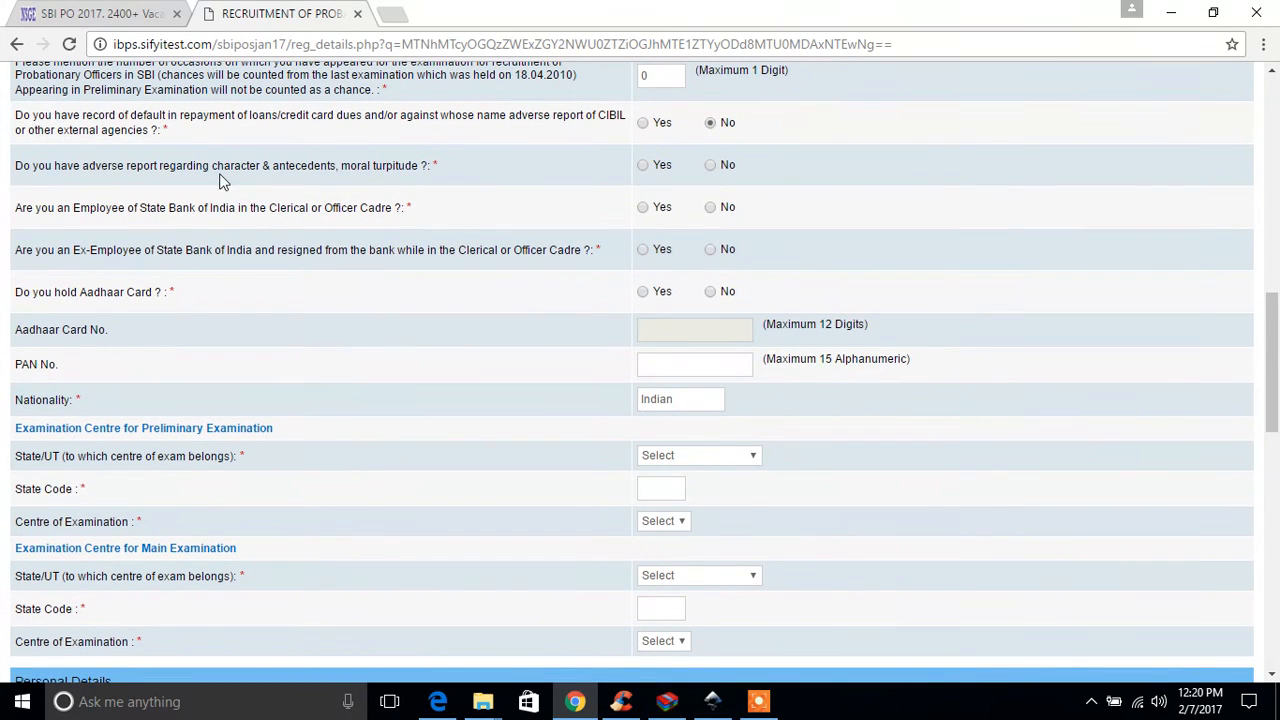
click(709, 165)
click(811, 219)
Step: Answer No to being an employee and No to being an ex-employee of State Bank of India
key(ctrl+plus)
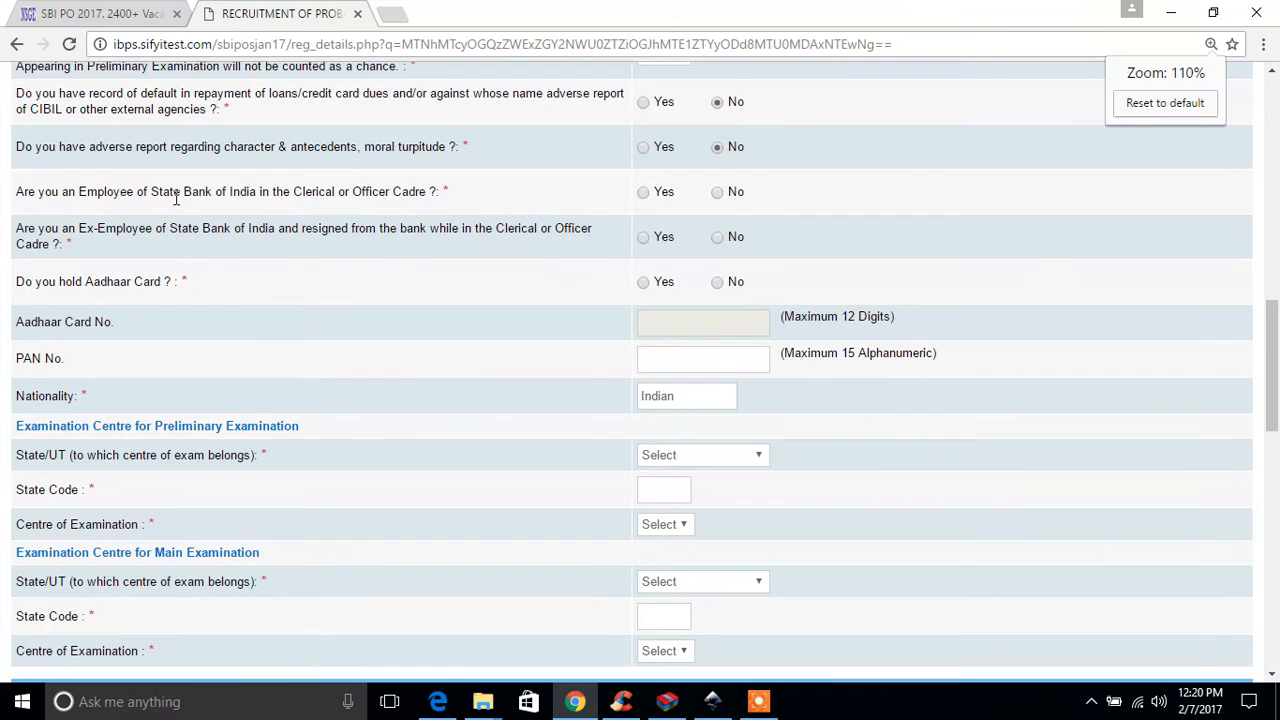
click(716, 199)
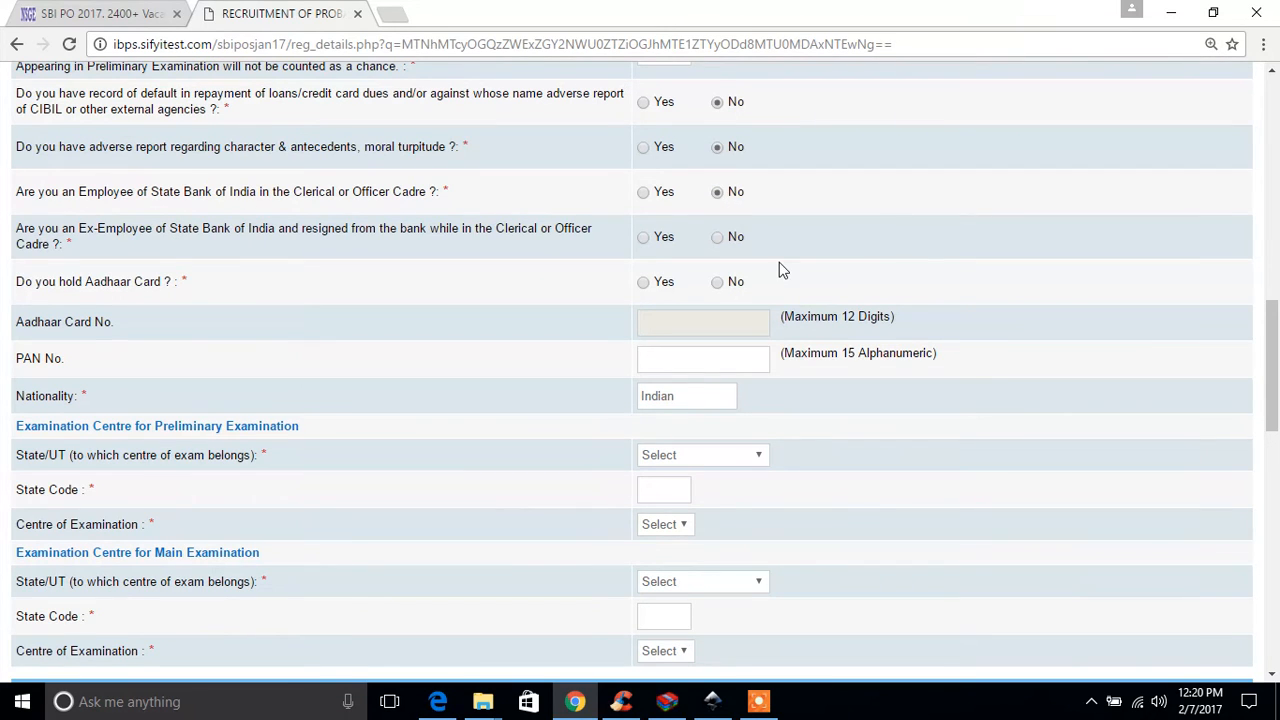
click(718, 239)
Step: Answer Yes to holding an Aadhaar Card and enter the candidate's Aadhaar card number
scroll(806, 242, down, 2)
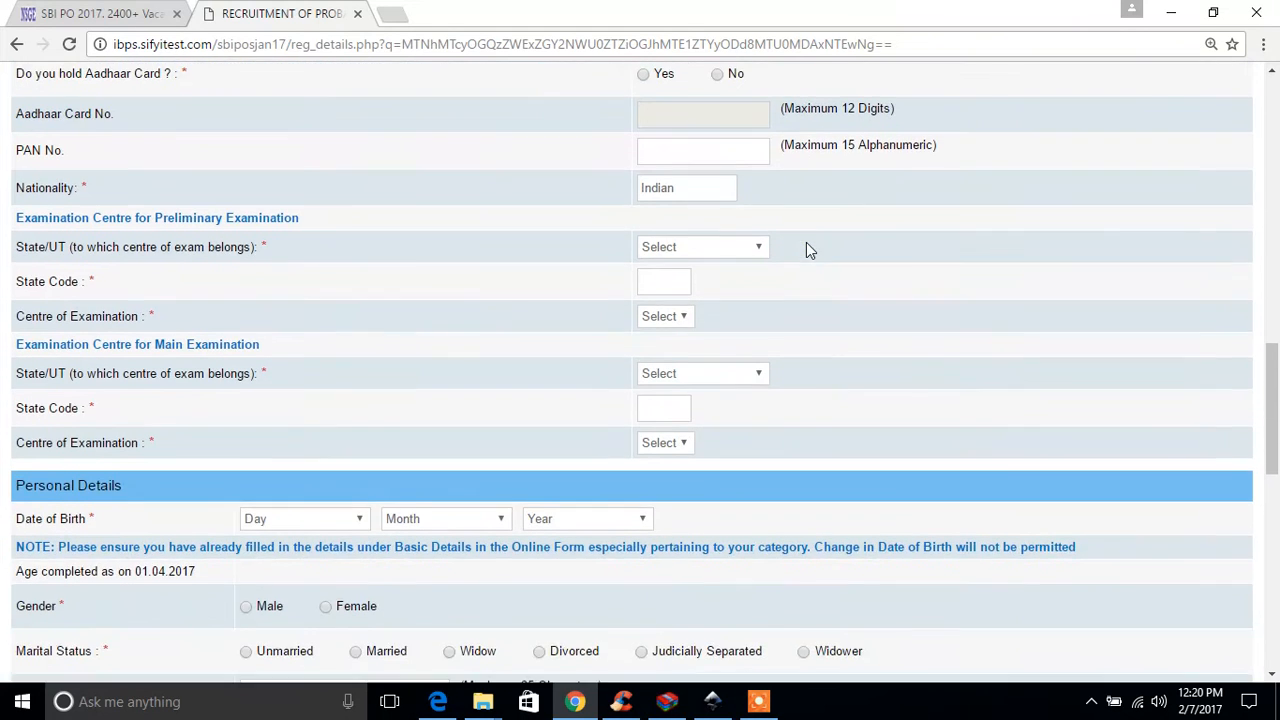
scroll(806, 242, up, 1)
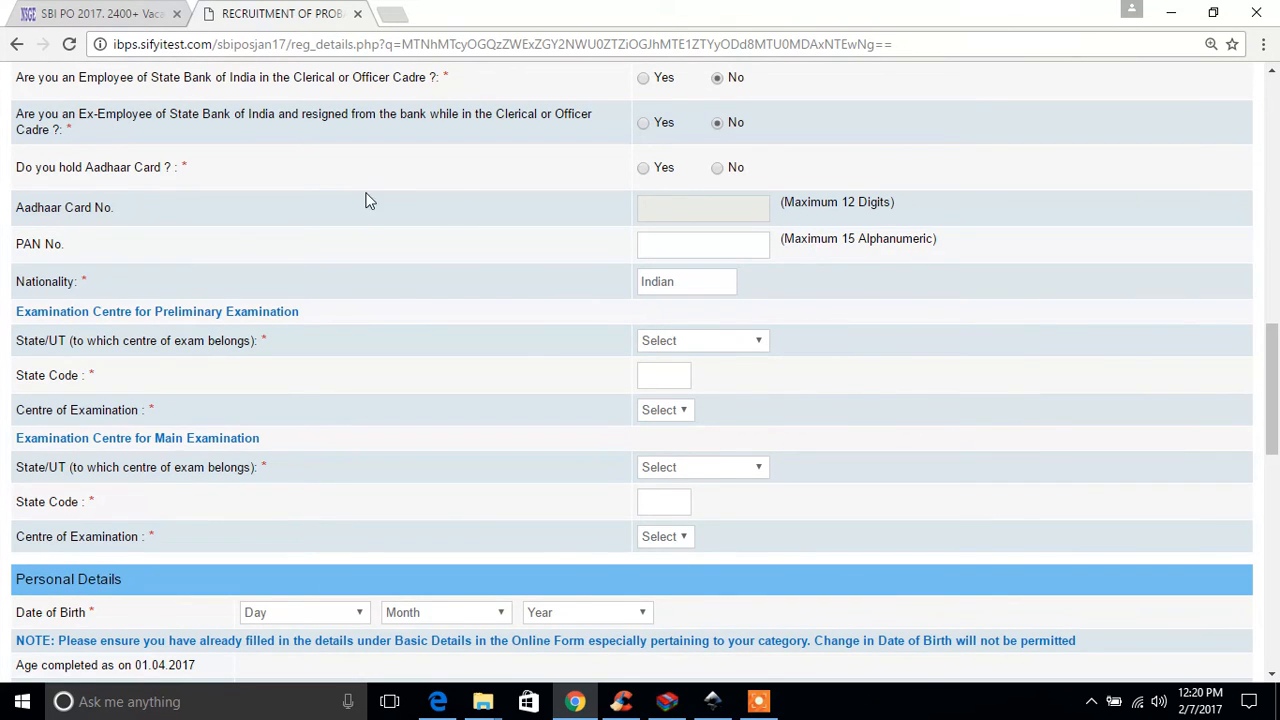
click(645, 170)
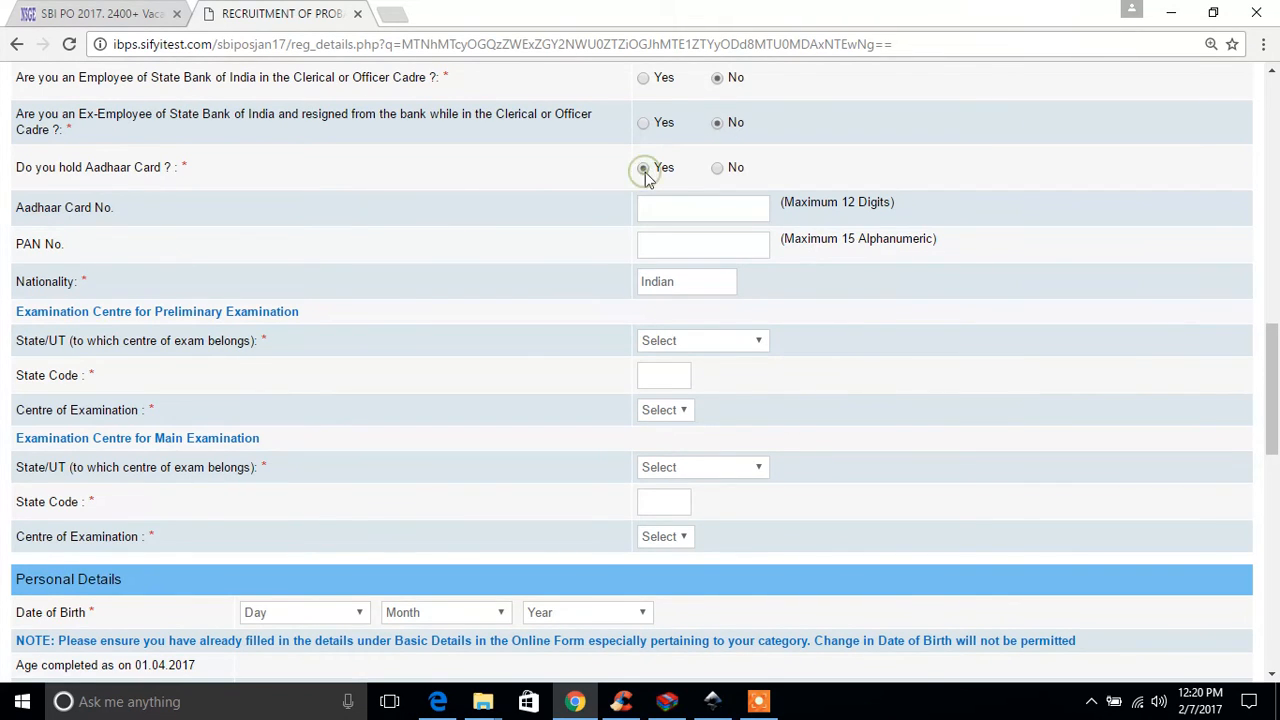
click(686, 207)
Step: Enter the candidate's PAN number, inserting the missing digit before its final letter
click(757, 244)
scroll(894, 336, down, 1)
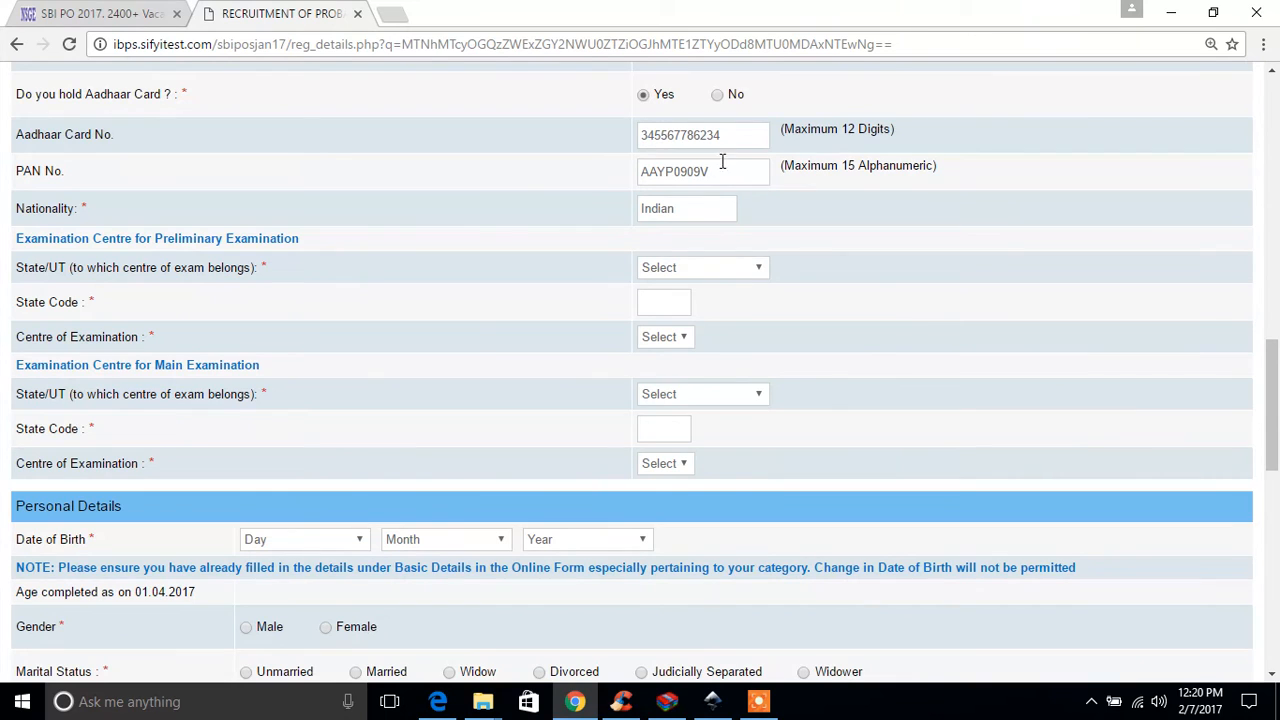
click(729, 268)
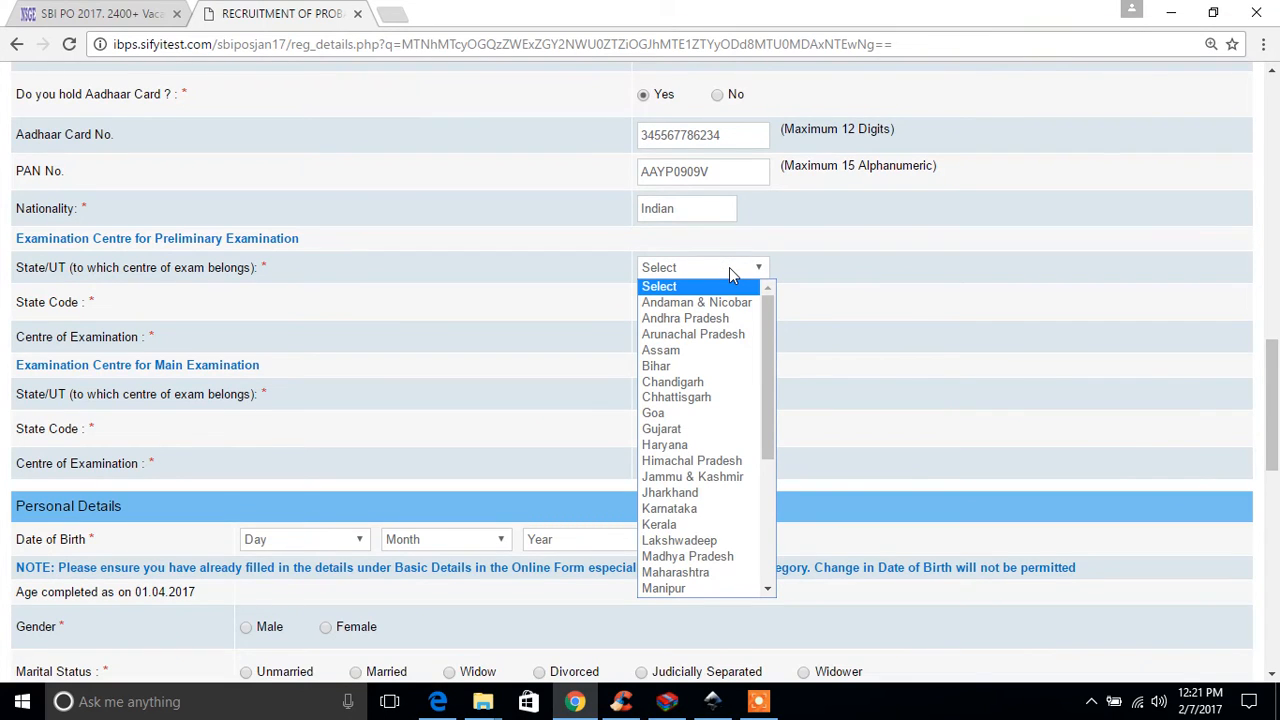
click(704, 172)
text(0V)
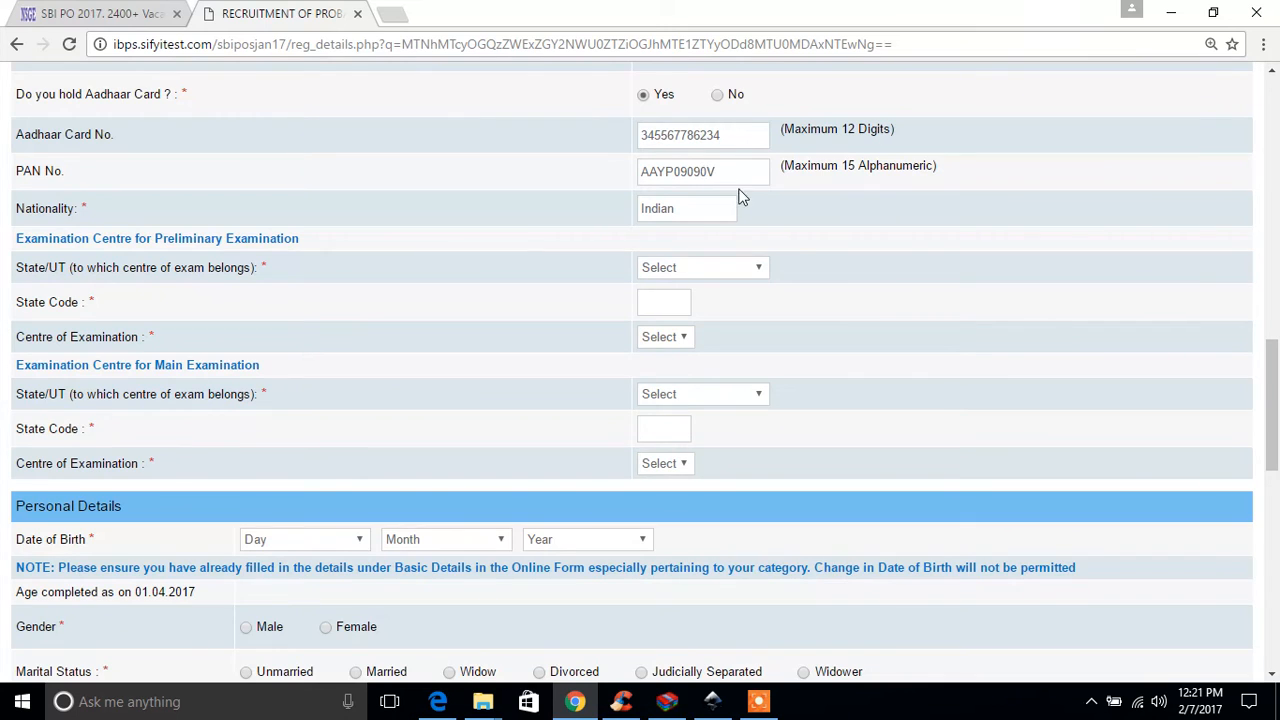
Step: Set the Preliminary Examination state to Maharashtra and its examination centre to Mumbai/ Thane/Navi Mumbai
click(708, 270)
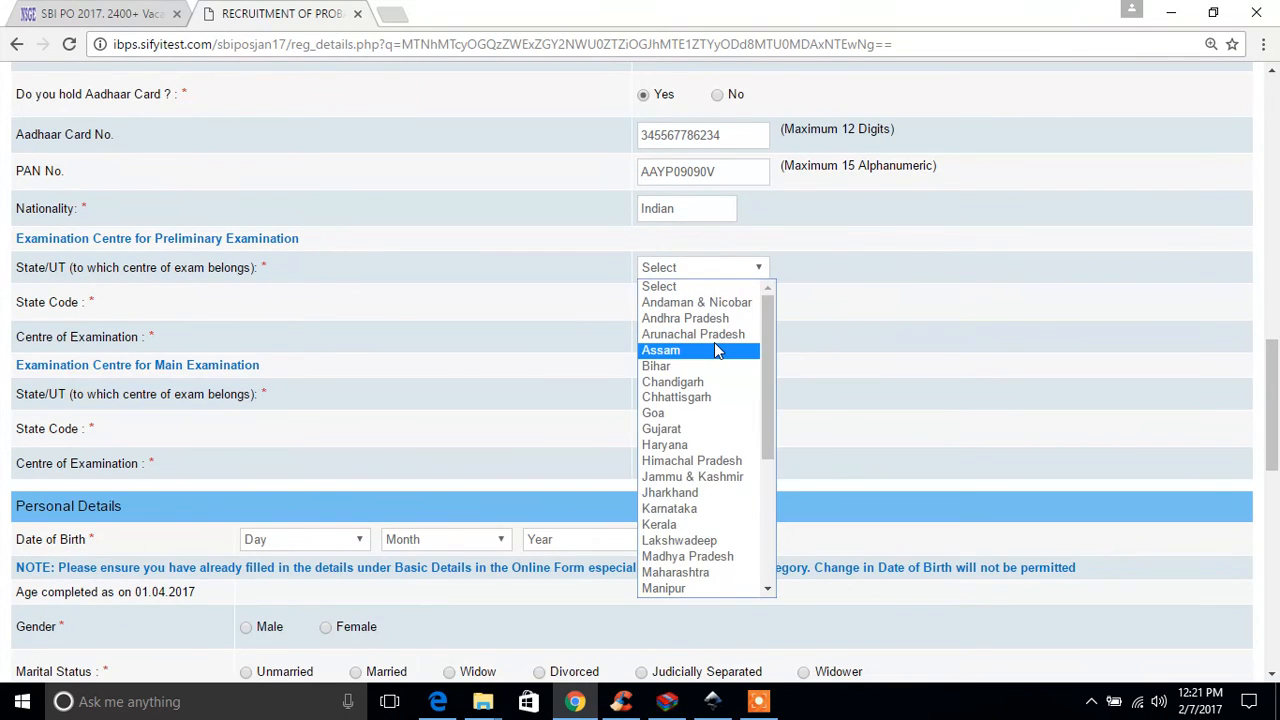
key(m)
key(m)
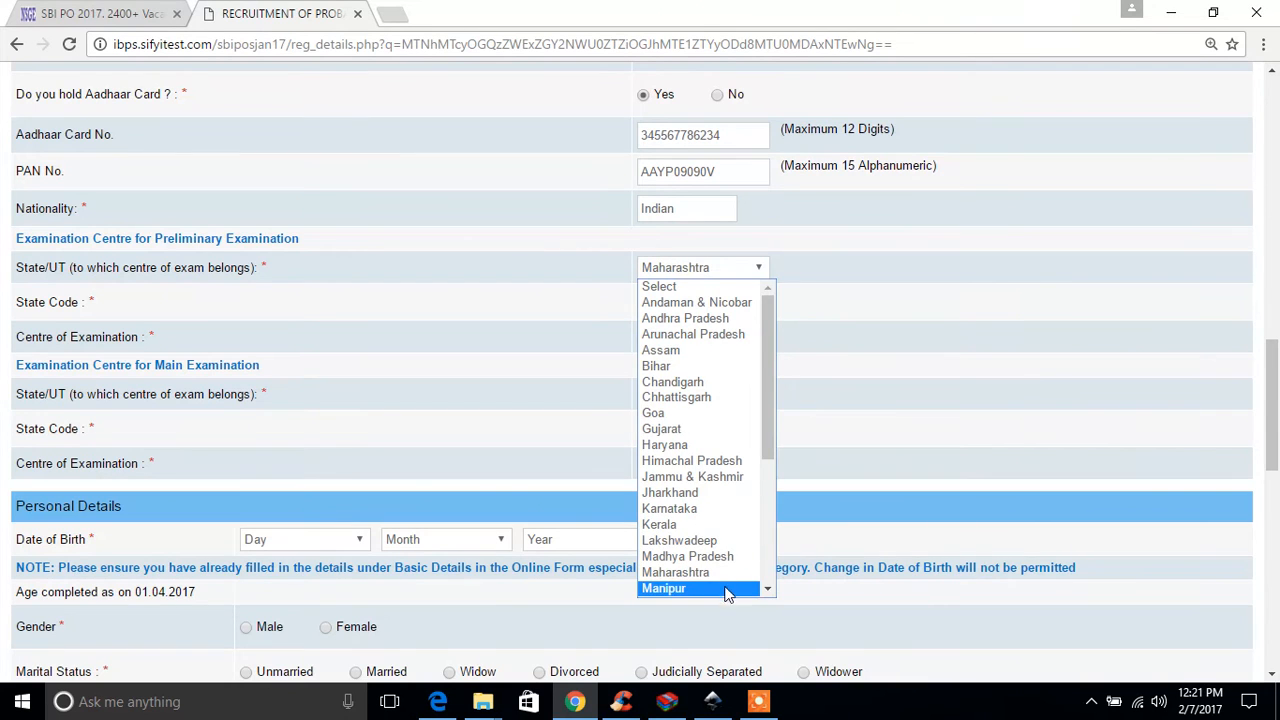
click(715, 572)
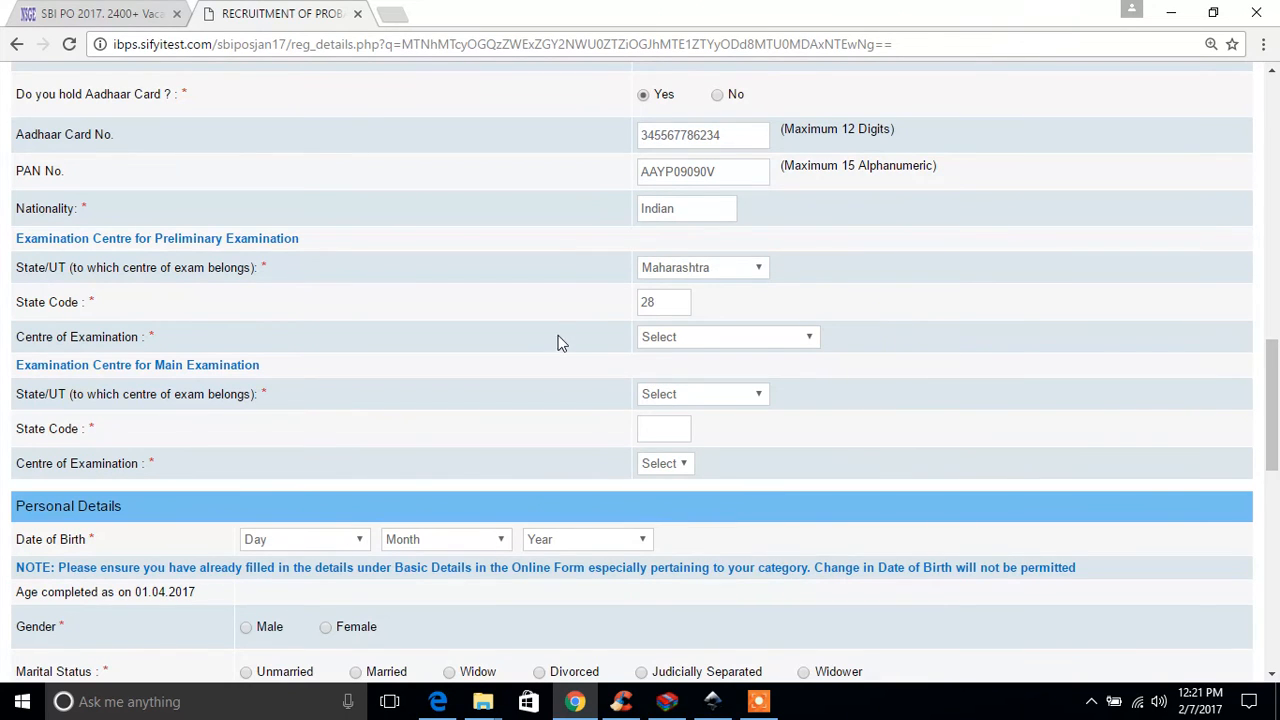
click(702, 338)
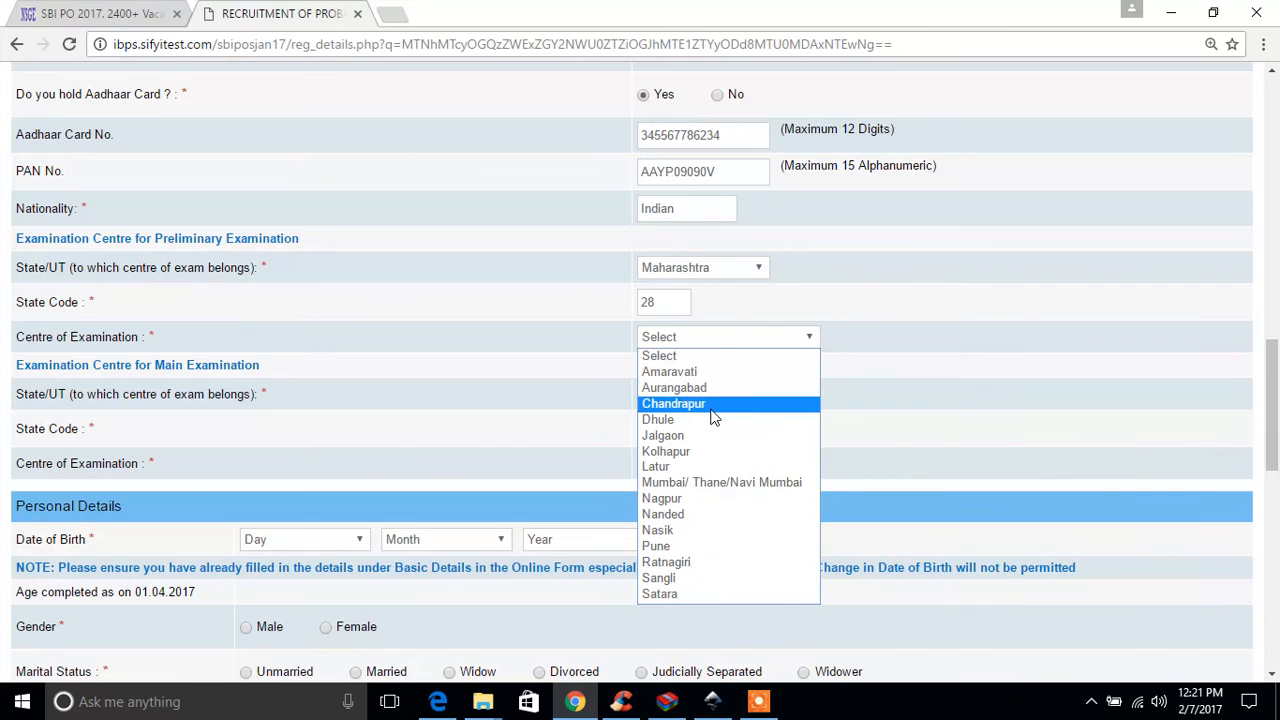
click(727, 484)
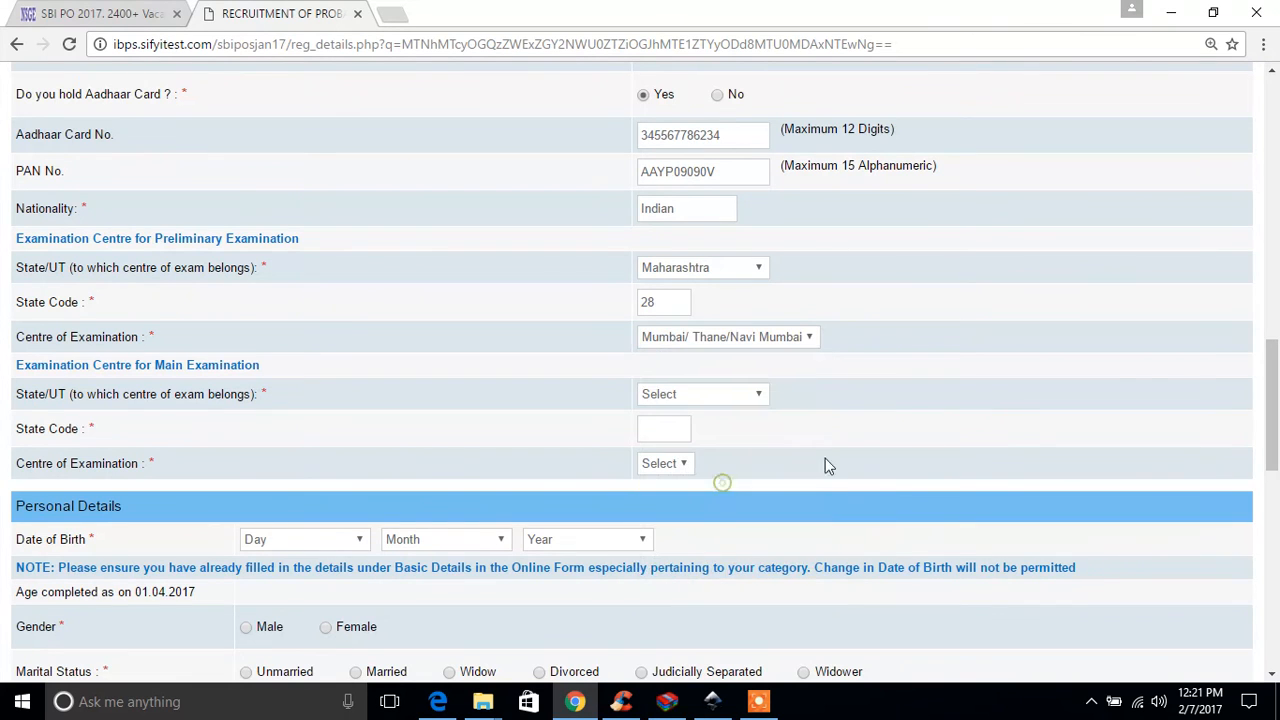
Step: Set the Main Examination state to Maharashtra and its examination centre to Mumbai/Thane/Navi Mumbai
scroll(890, 385, down, 1)
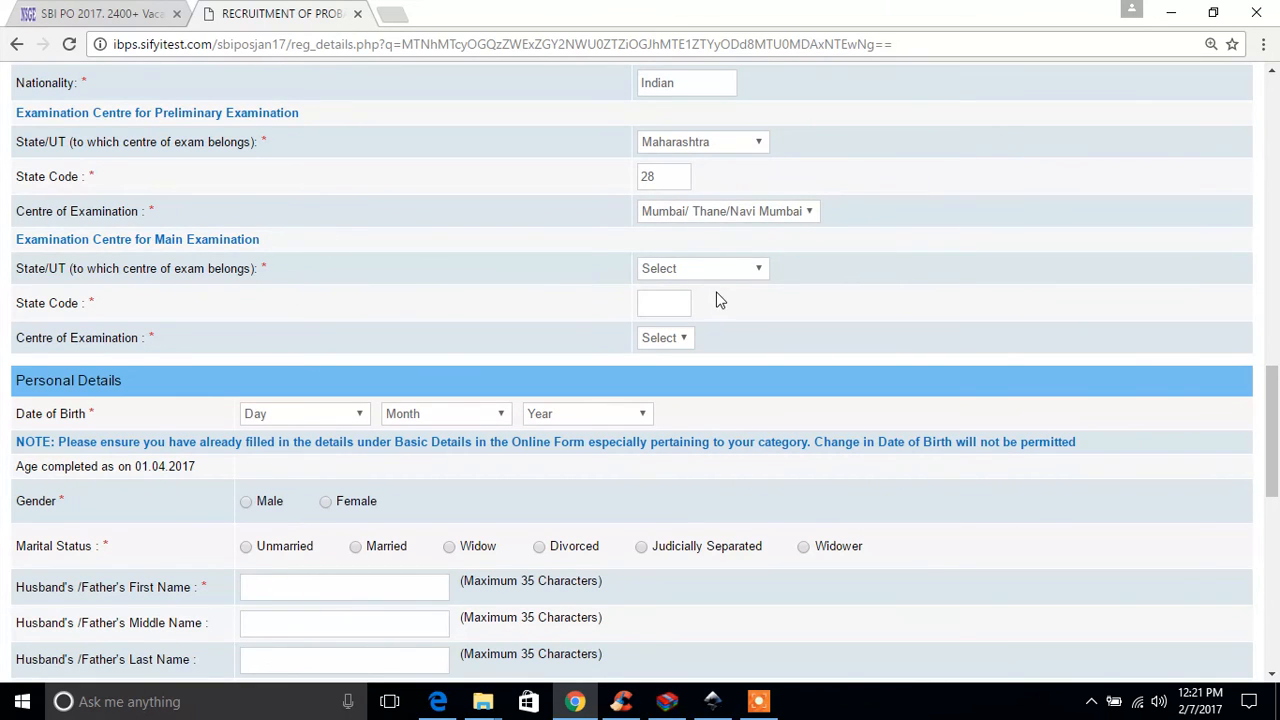
click(695, 268)
key(m)
key(m)
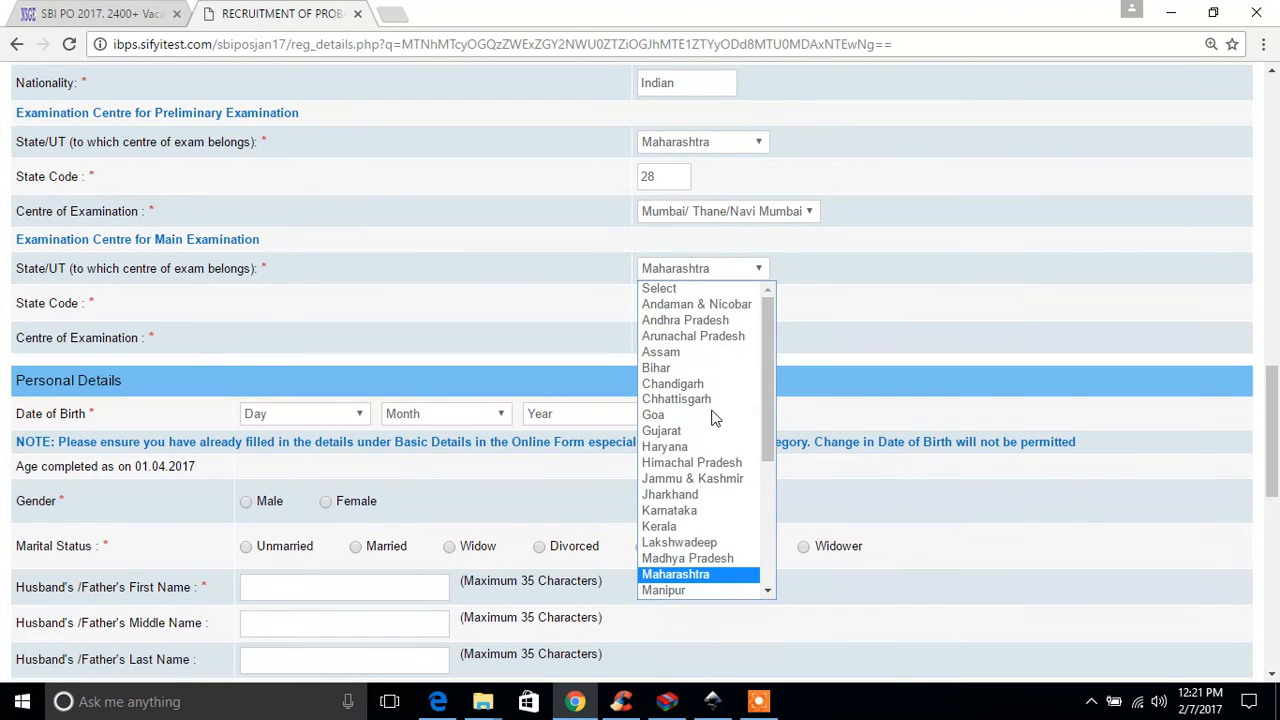
click(688, 577)
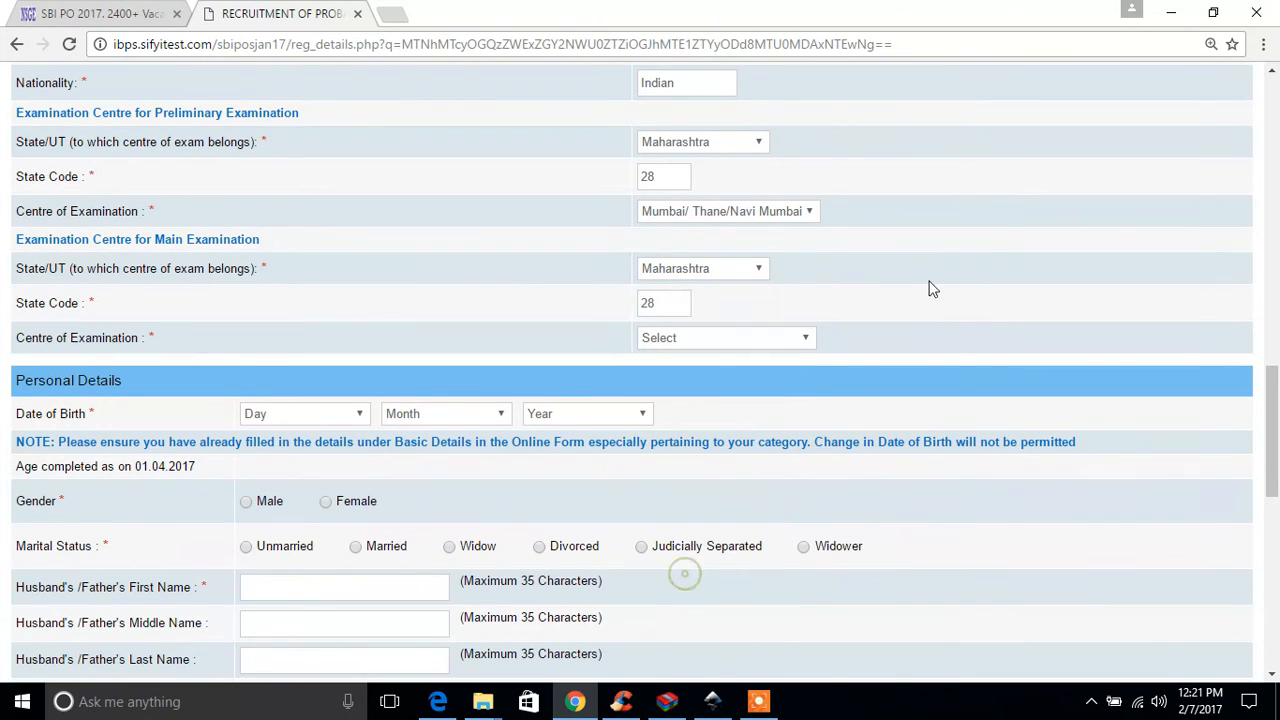
click(712, 340)
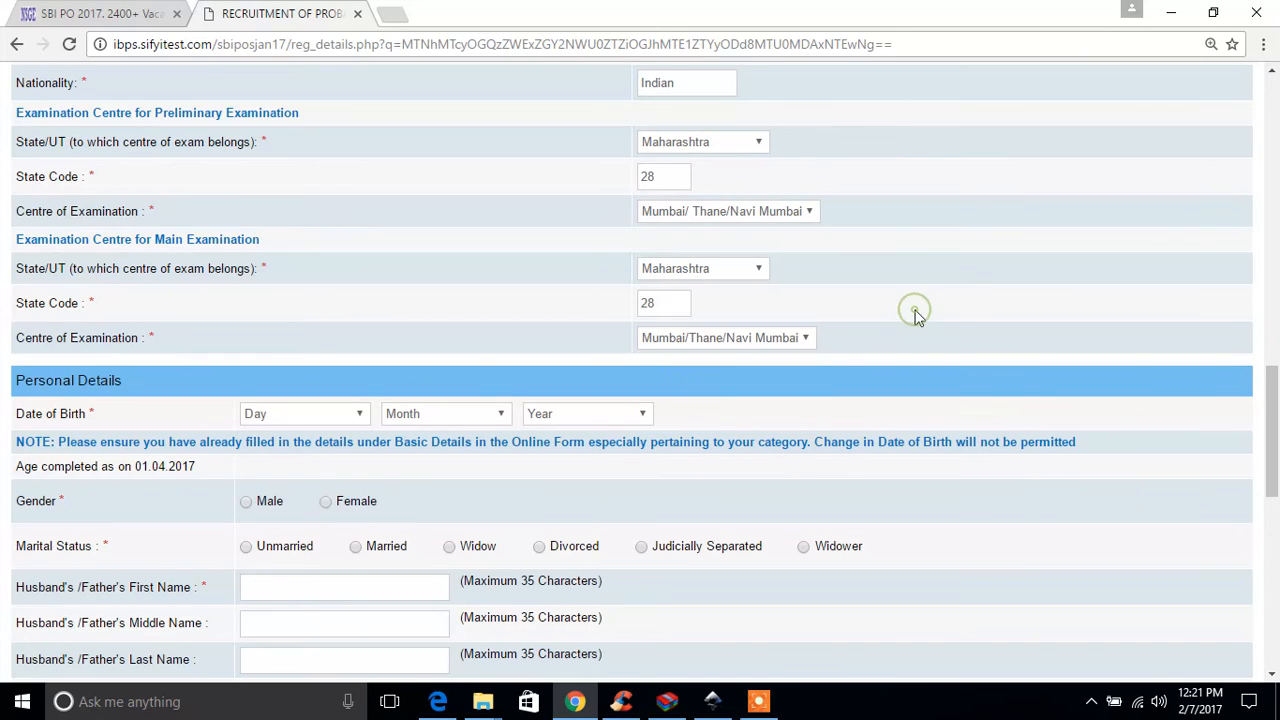
Step: Fill in the day, month and year of the candidate's date of birth in the Personal Details
scroll(914, 316, down, 3)
click(303, 166)
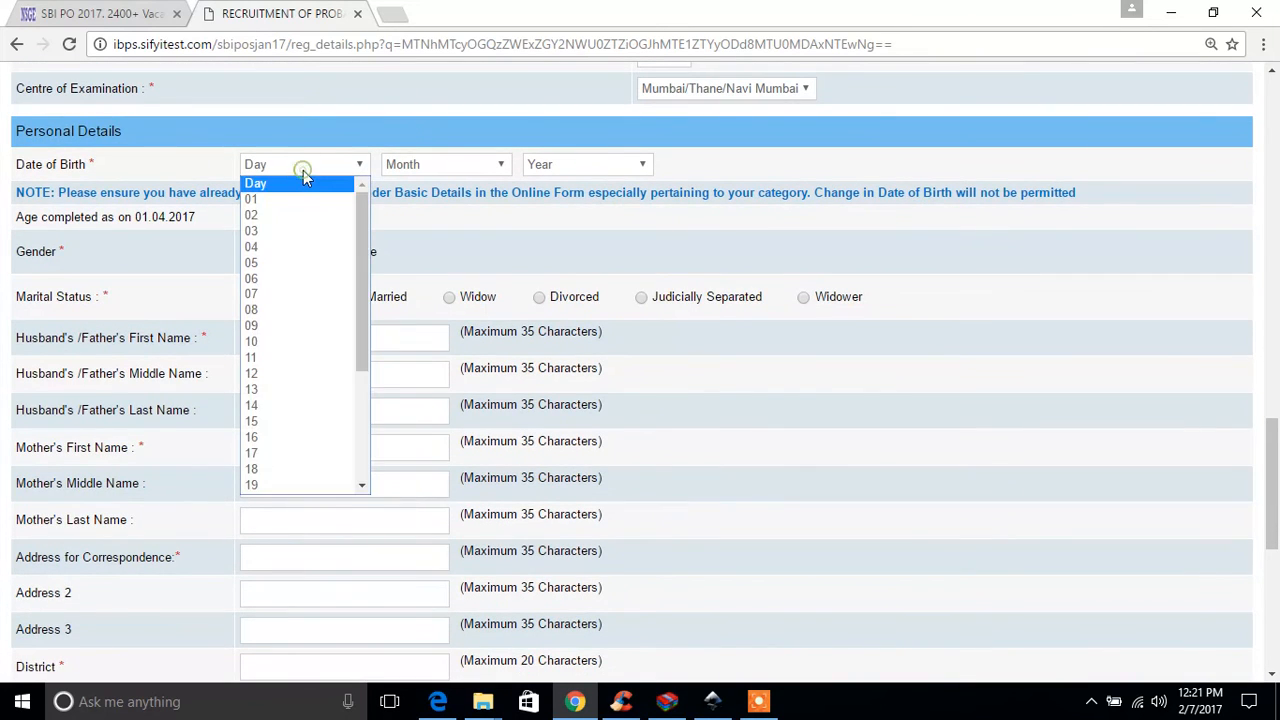
scroll(326, 414, down, 4)
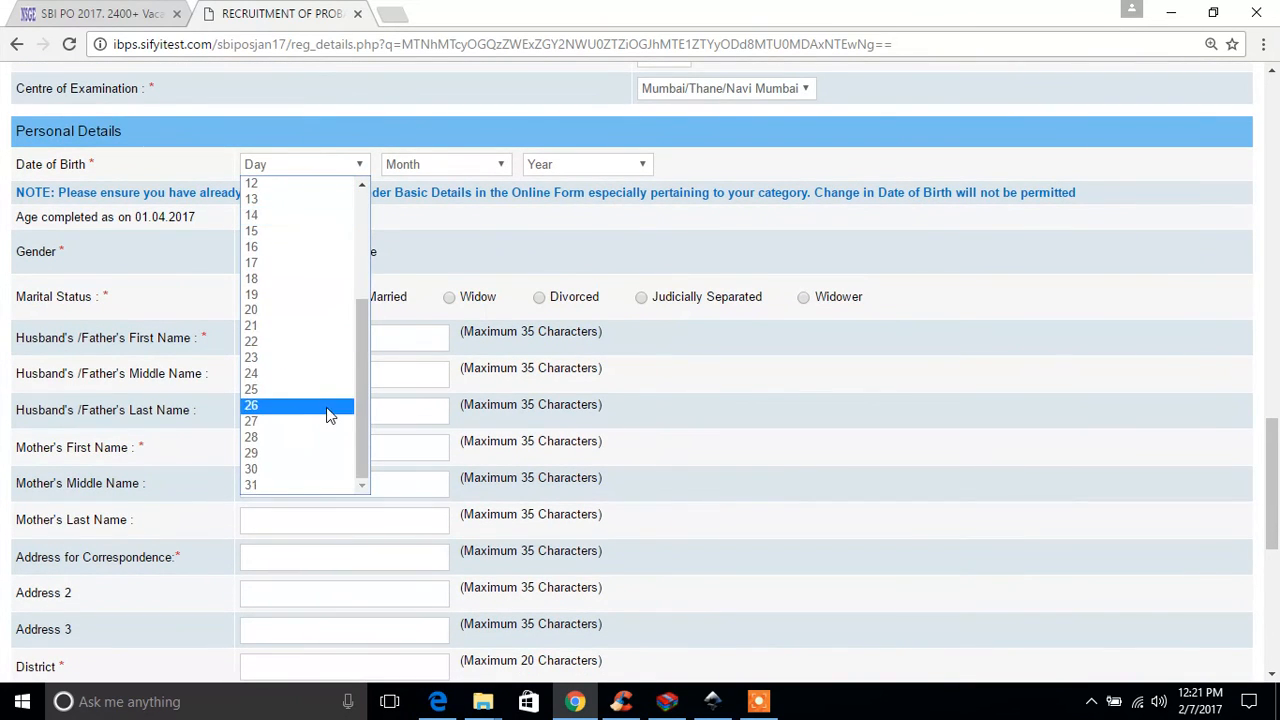
click(302, 469)
click(488, 166)
click(446, 247)
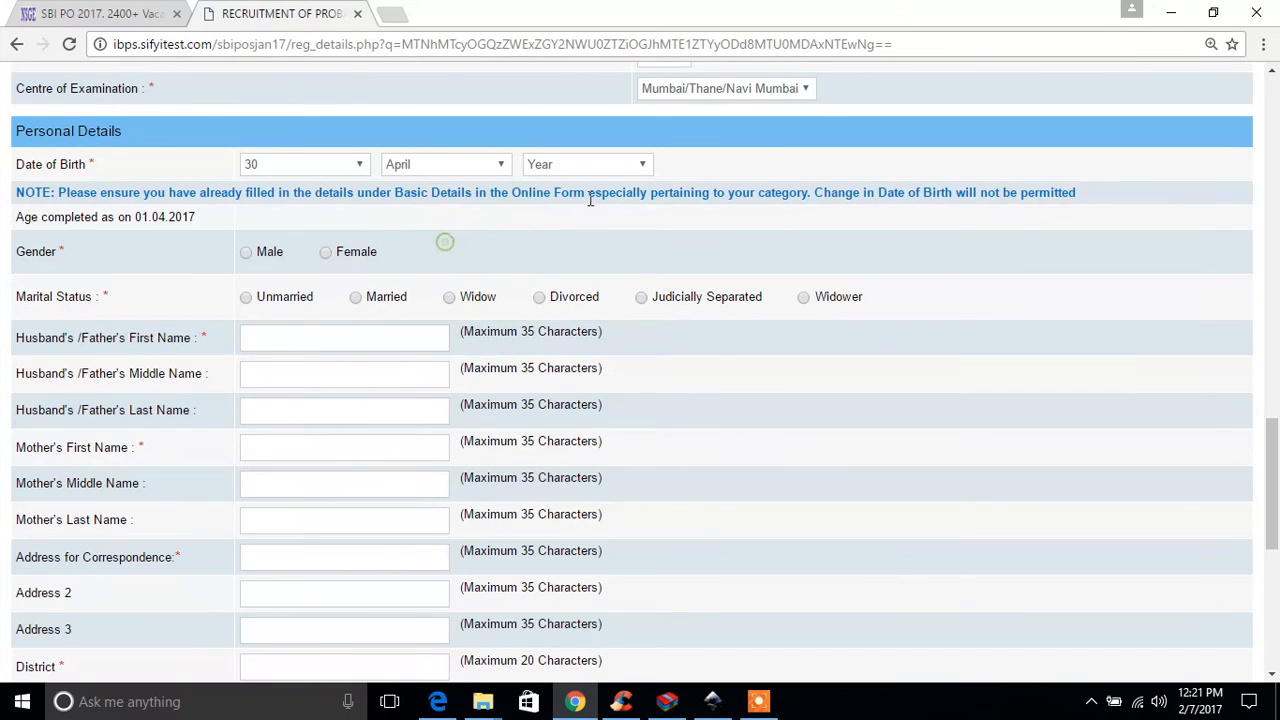
click(606, 164)
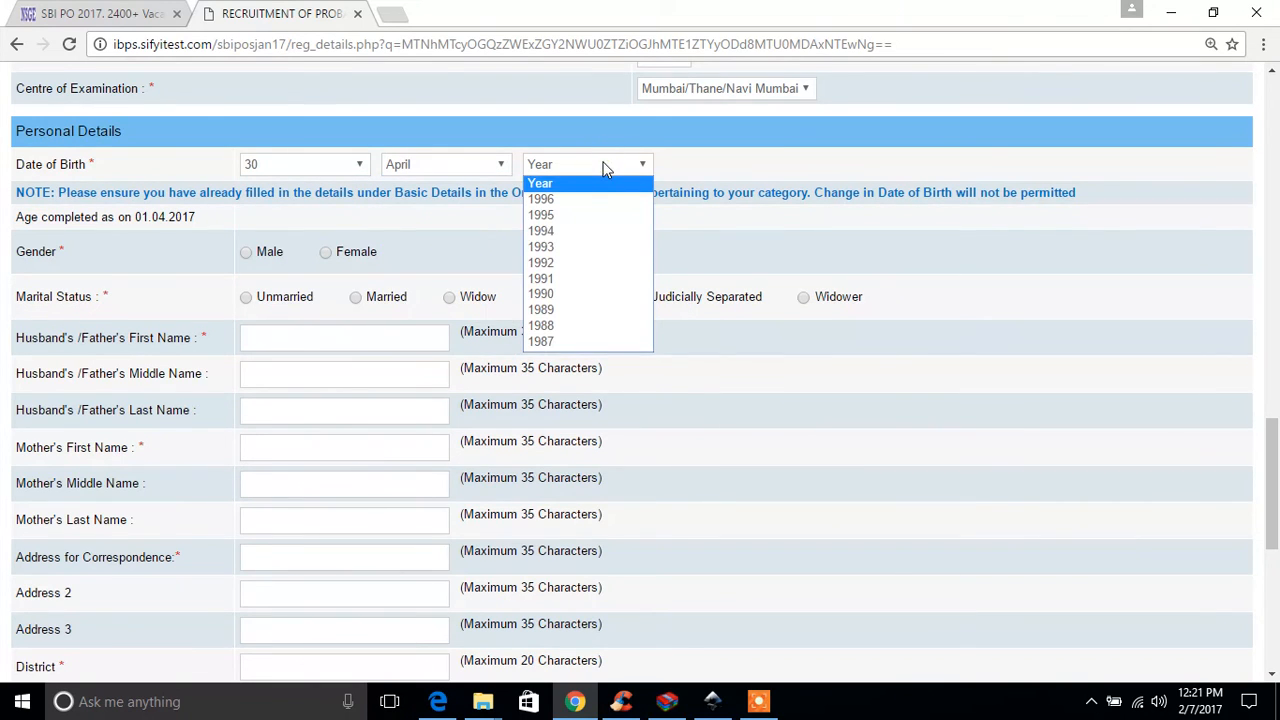
click(582, 231)
Step: Set the candidate's gender to Male and the marital status to Unmarried
scroll(786, 178, down, 1)
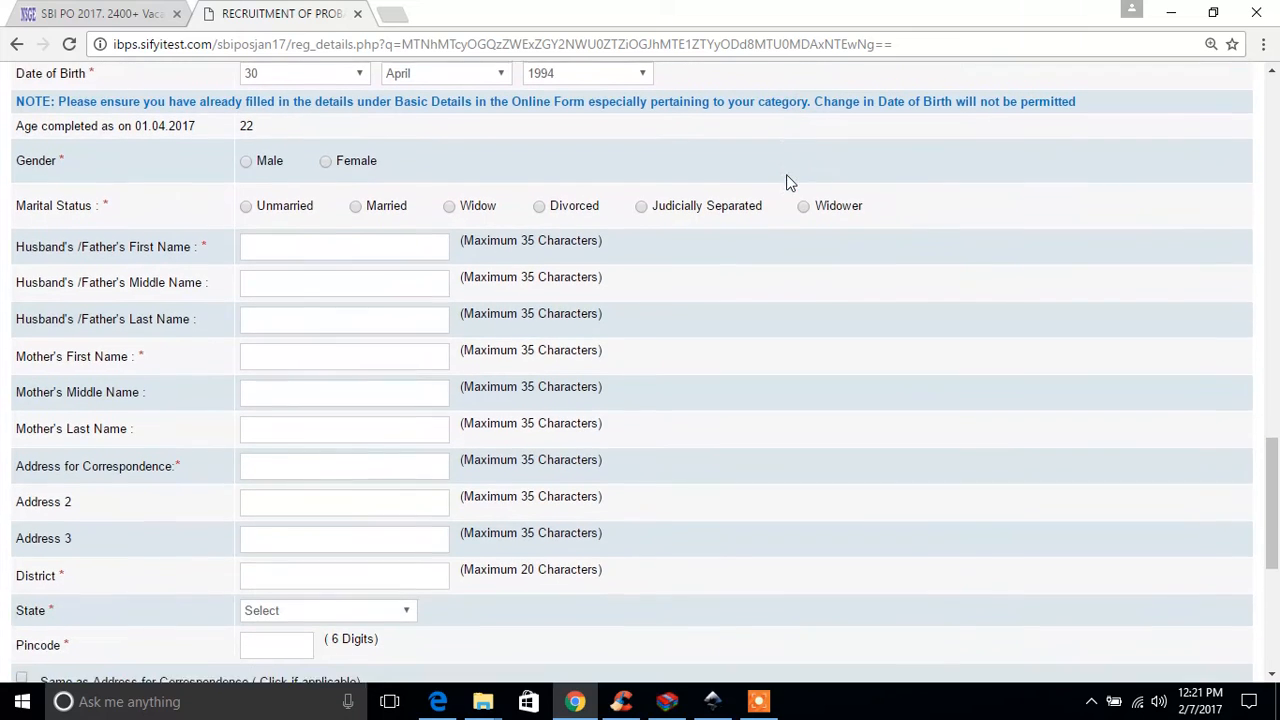
click(246, 140)
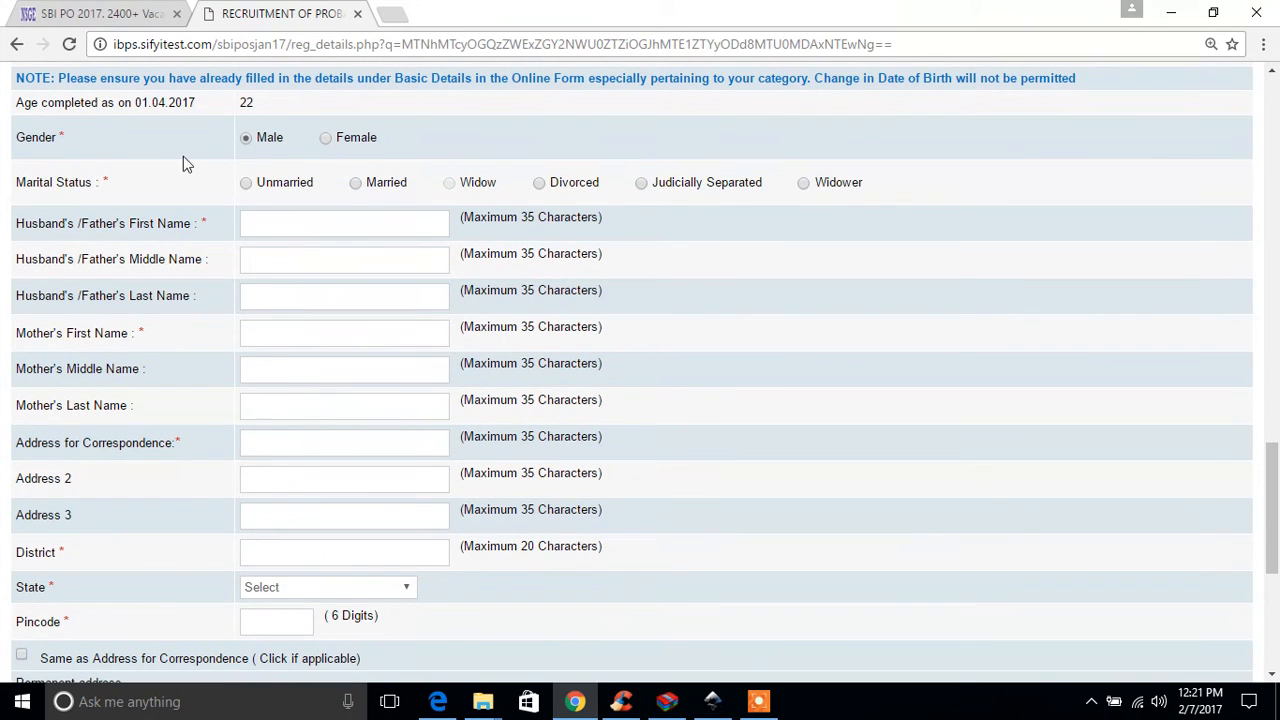
click(246, 184)
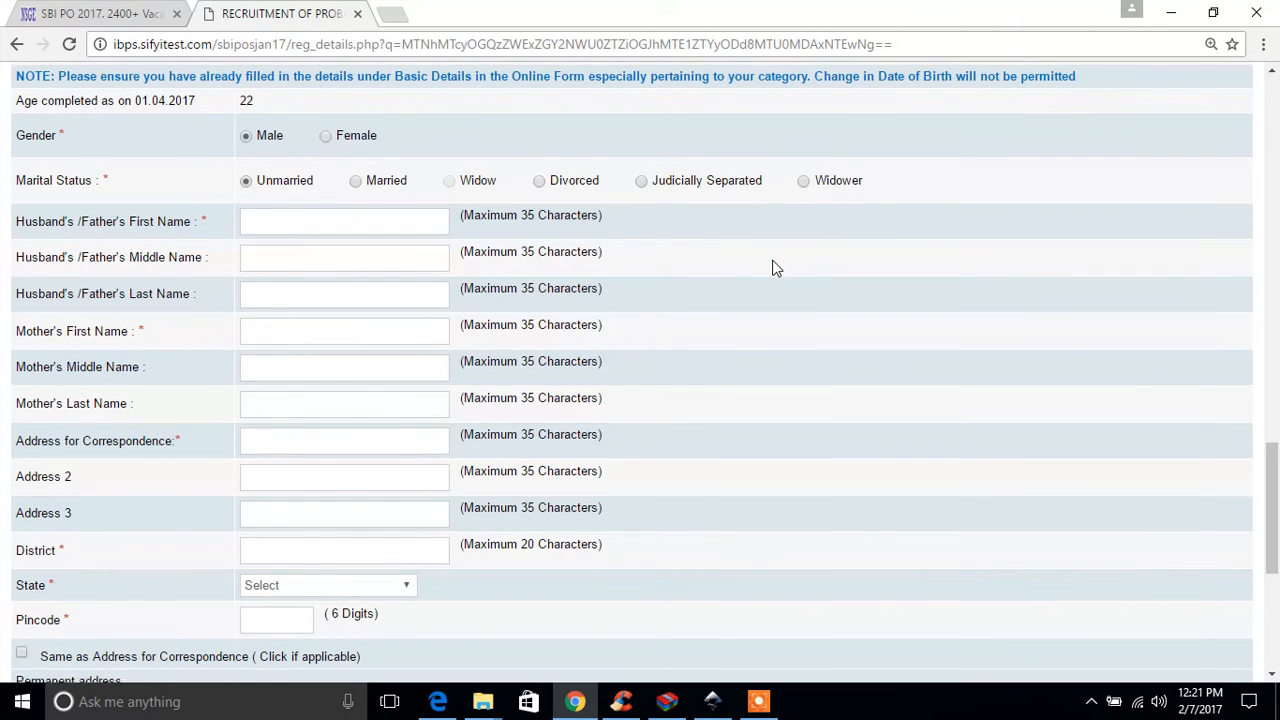
Step: Enter the father's first, middle and last names in the Personal Details
scroll(773, 268, down, 1)
click(295, 144)
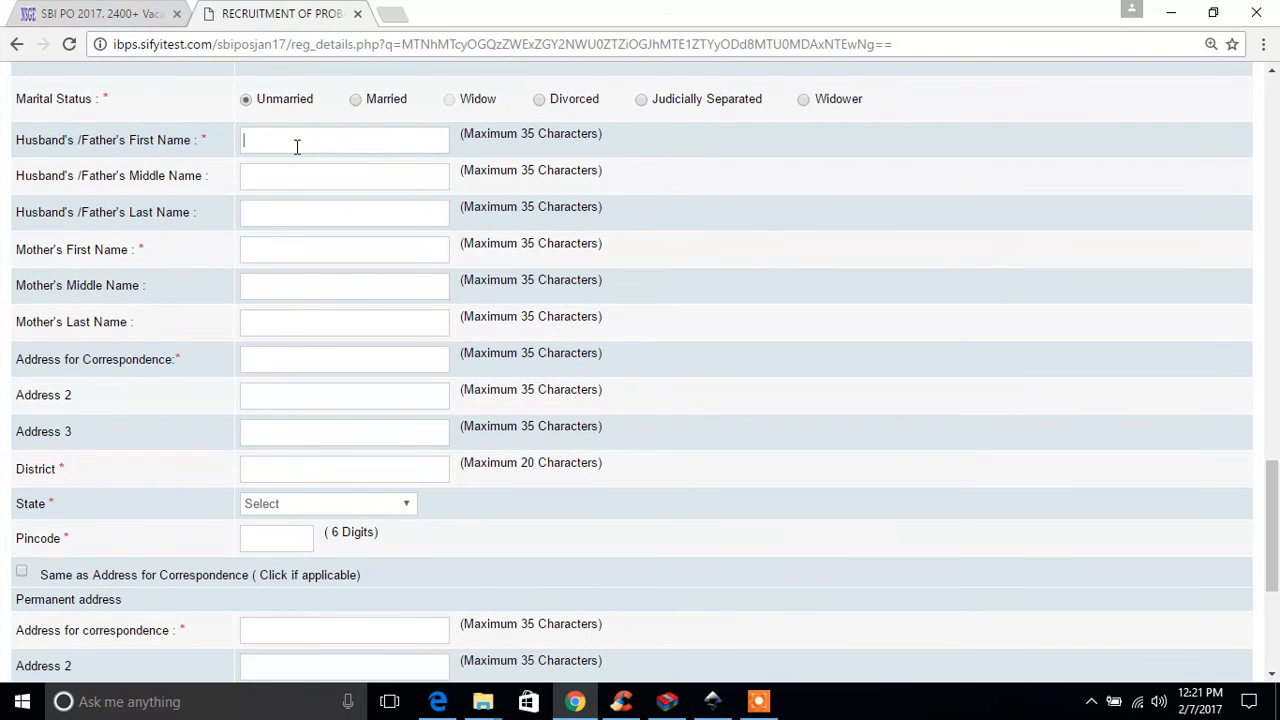
scroll(297, 147, up, 15)
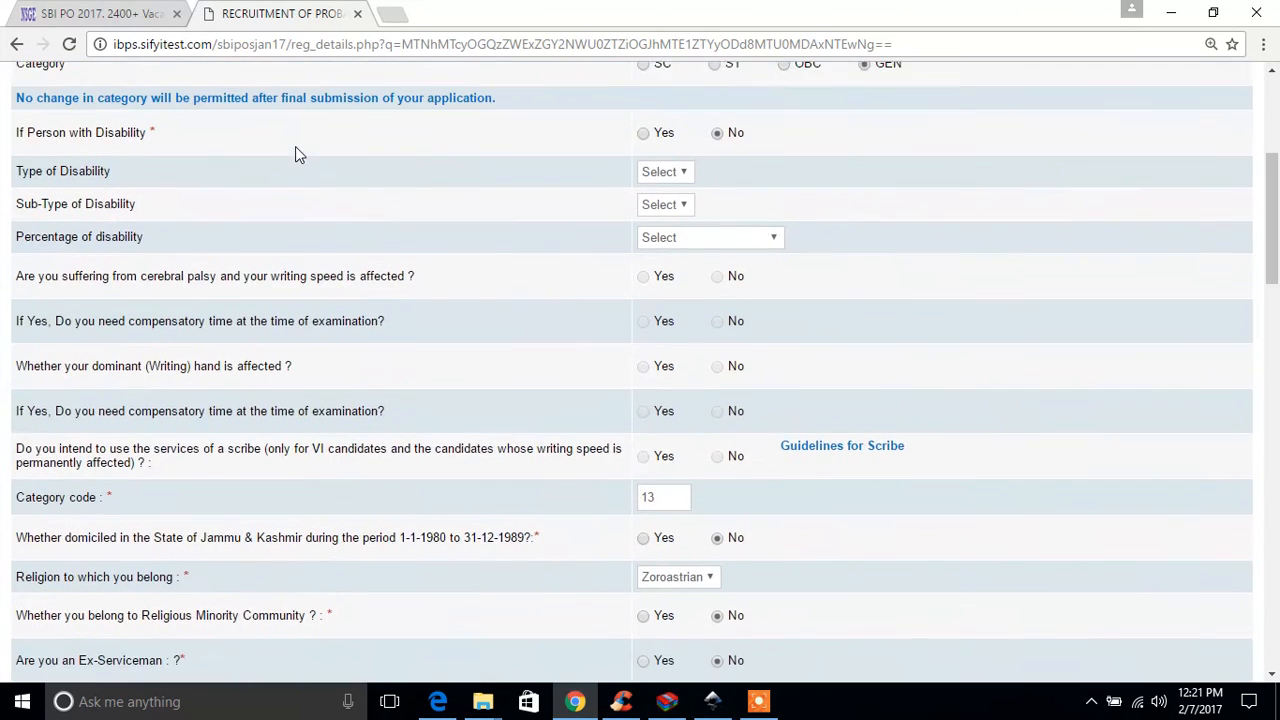
scroll(297, 147, up, 2)
scroll(295, 150, down, 15)
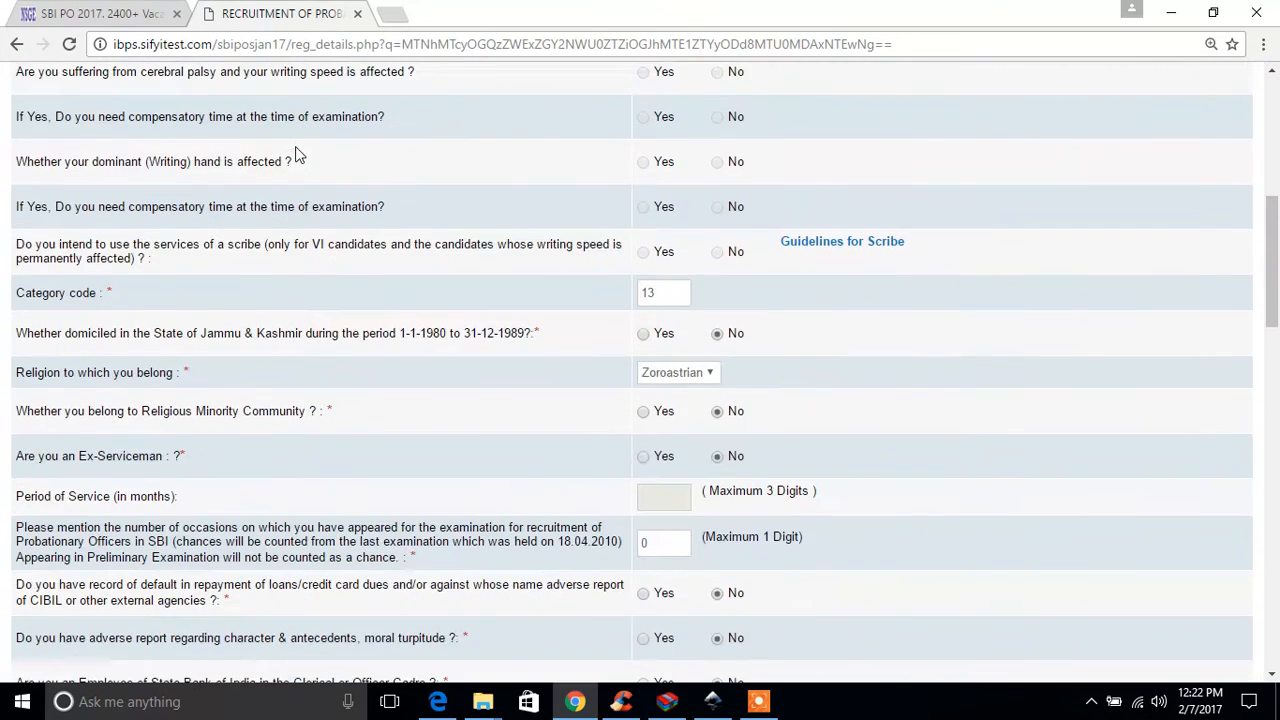
scroll(295, 147, down, 1)
click(334, 398)
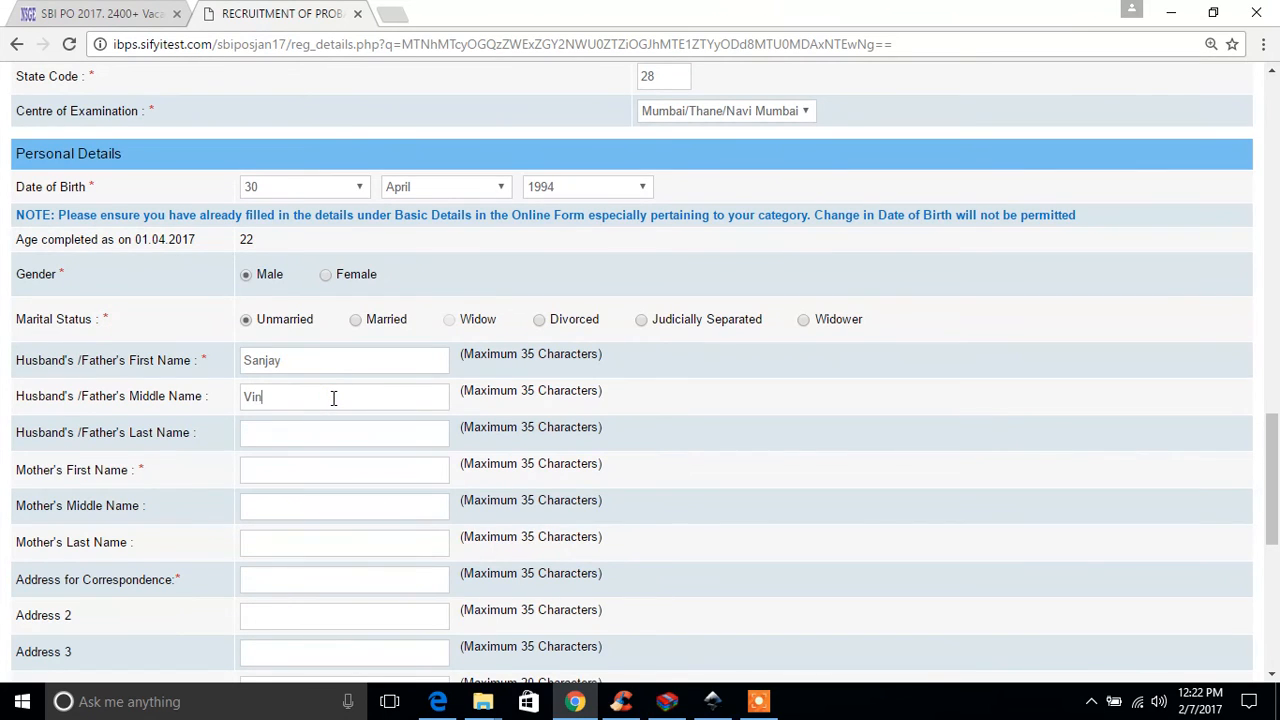
click(316, 432)
Step: Enter the mother's first, middle and last names in the Personal Details
click(310, 469)
click(309, 507)
text(Sanjay)
click(298, 545)
text(P)
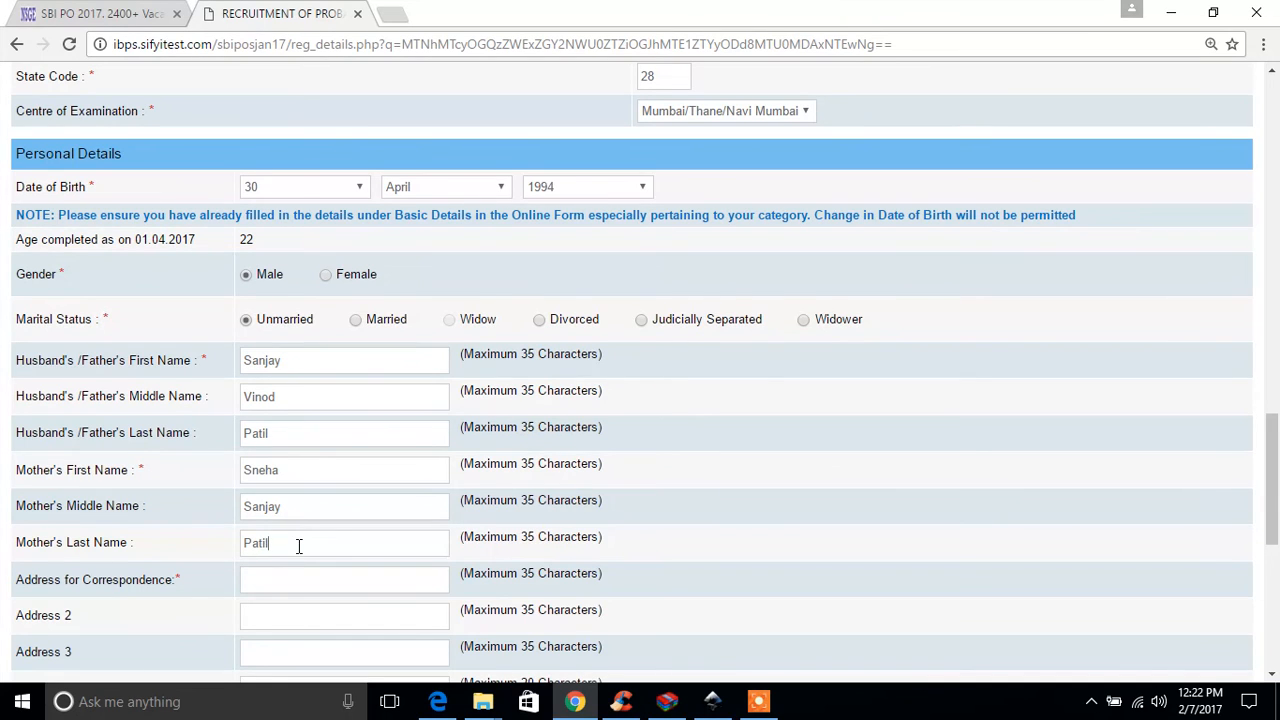
Step: Fill in the first two lines of the candidate's address for correspondence
scroll(675, 545, down, 3)
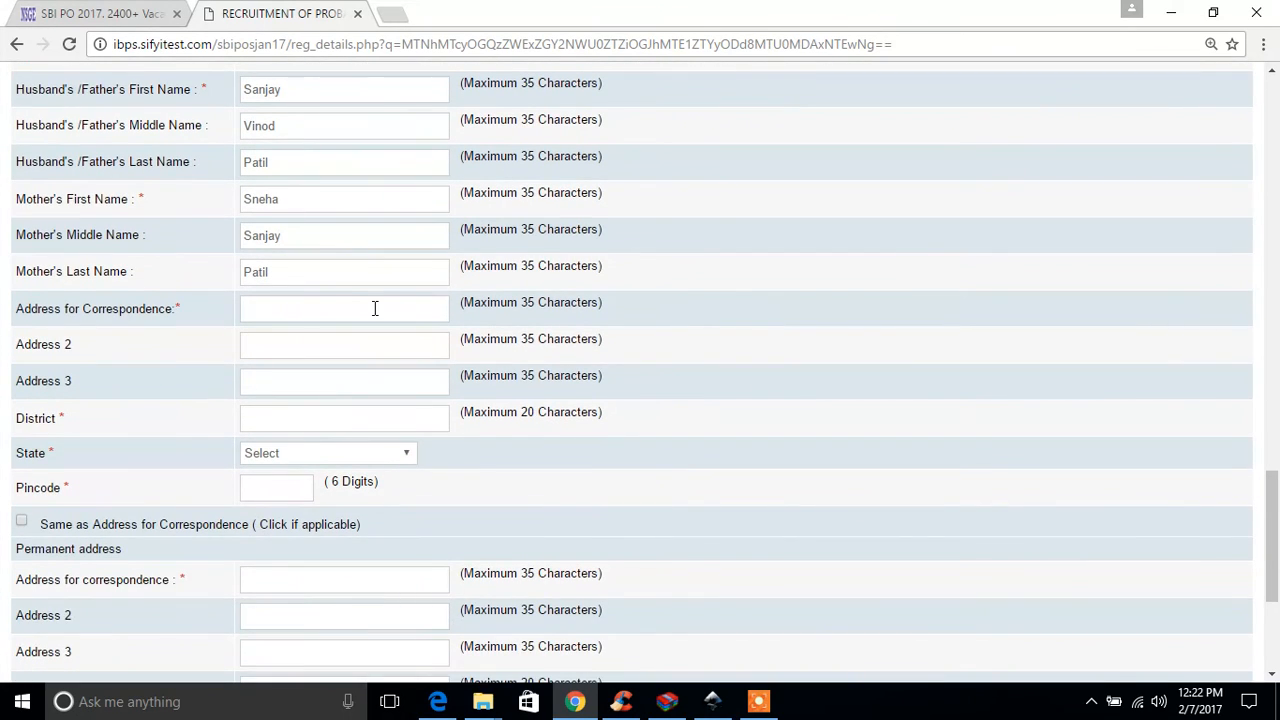
click(352, 308)
text(cbhcu)
click(391, 338)
text(lhiiruerstsdyf)
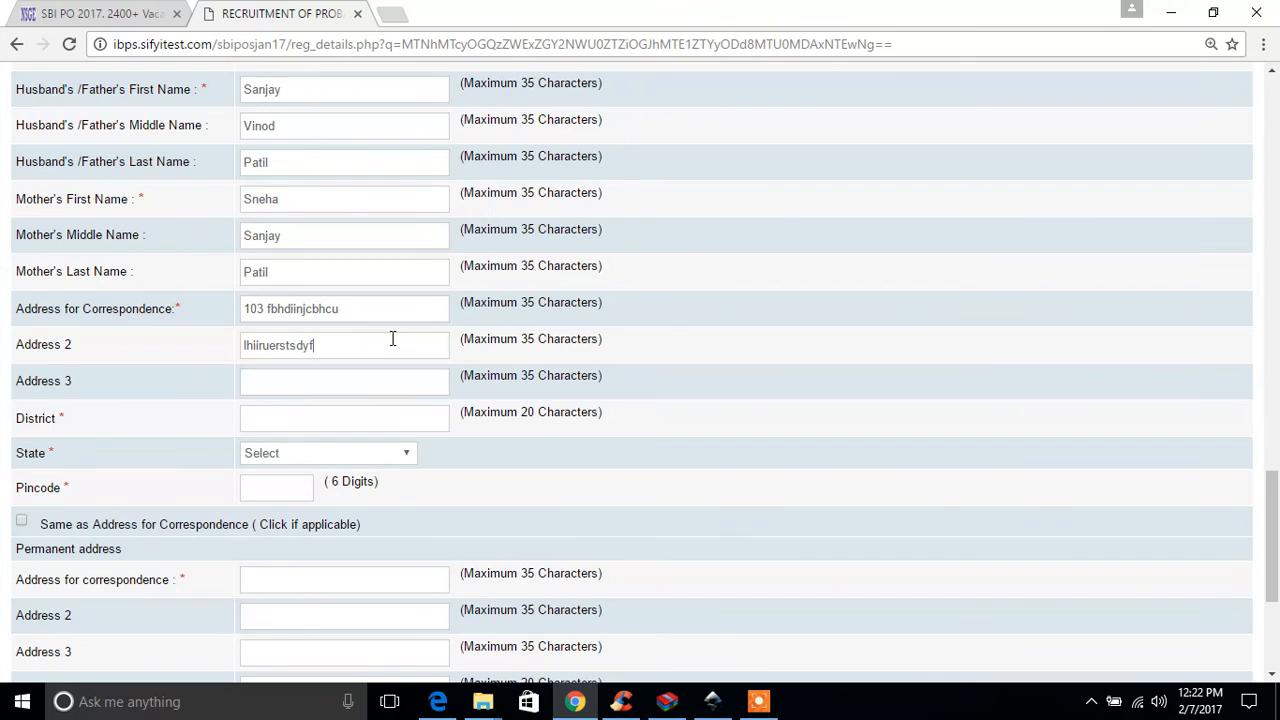
Step: Enter the correspondence address's district and pincode, and set its state to Maharashtra
click(332, 420)
text(Thane)
click(380, 456)
key(m)
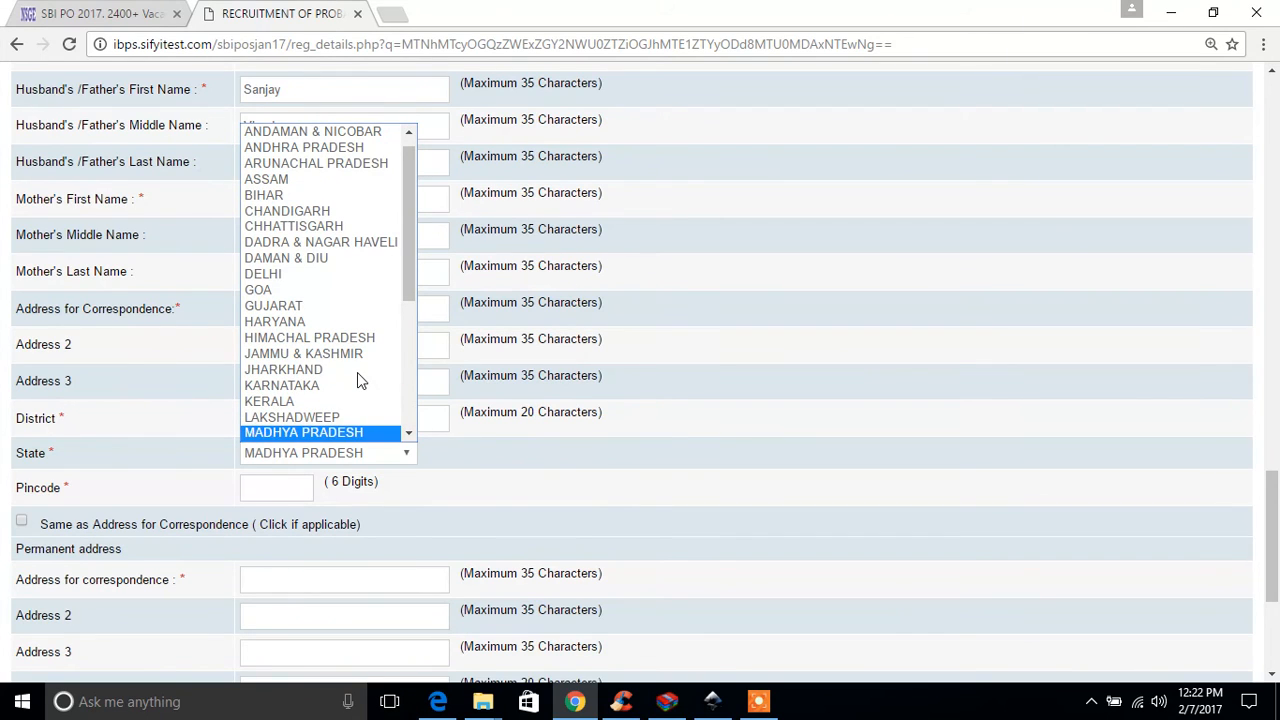
click(409, 433)
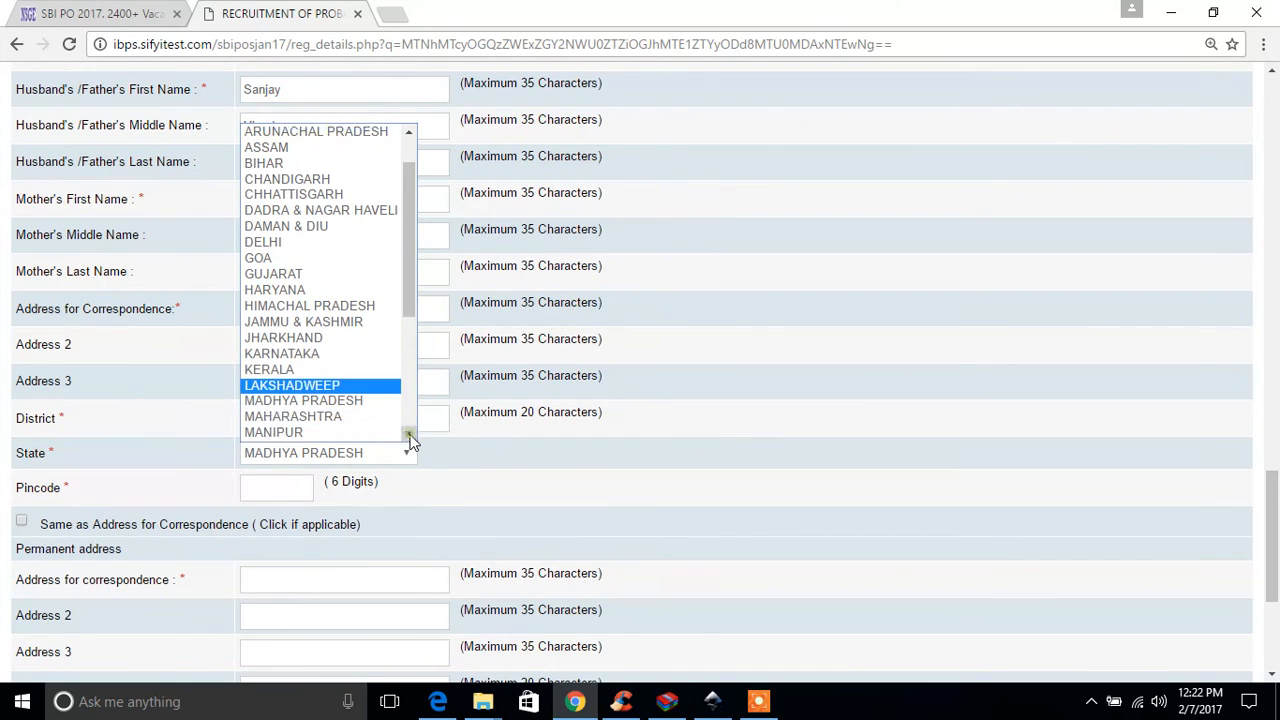
click(327, 414)
click(294, 484)
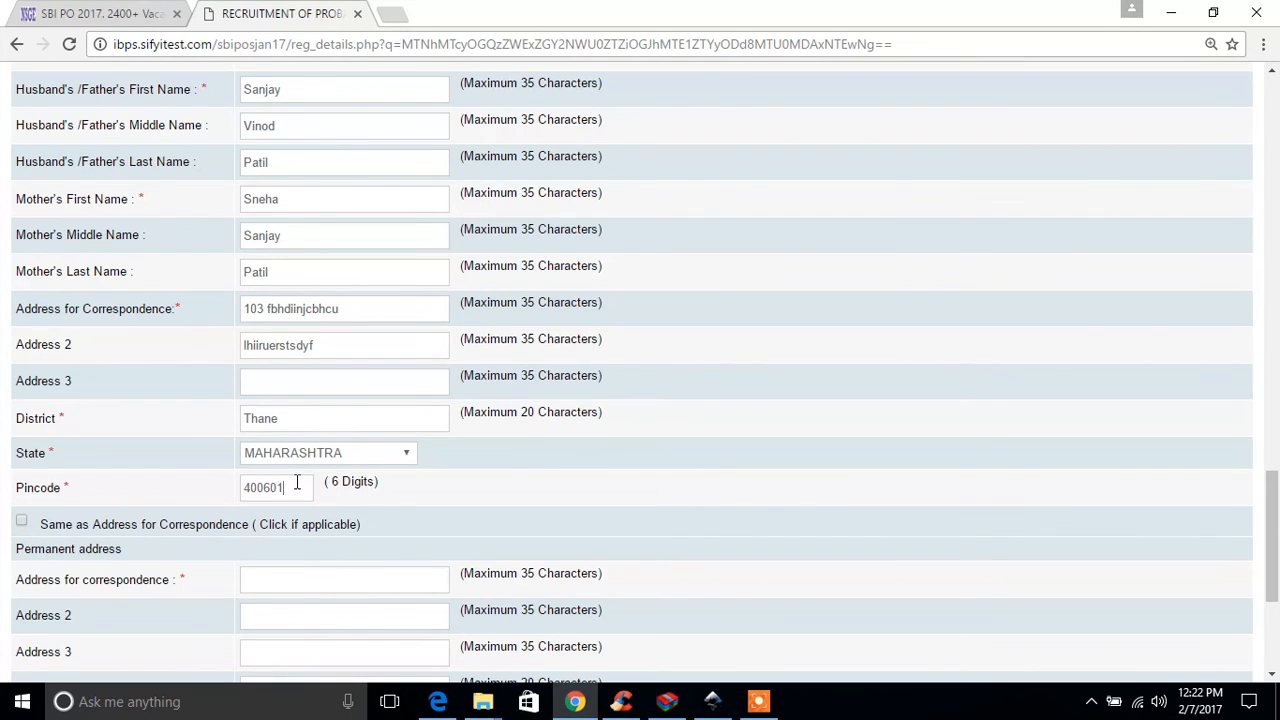
Step: Mark the permanent address as the same as the address for correspondence
click(21, 521)
scroll(631, 461, down, 3)
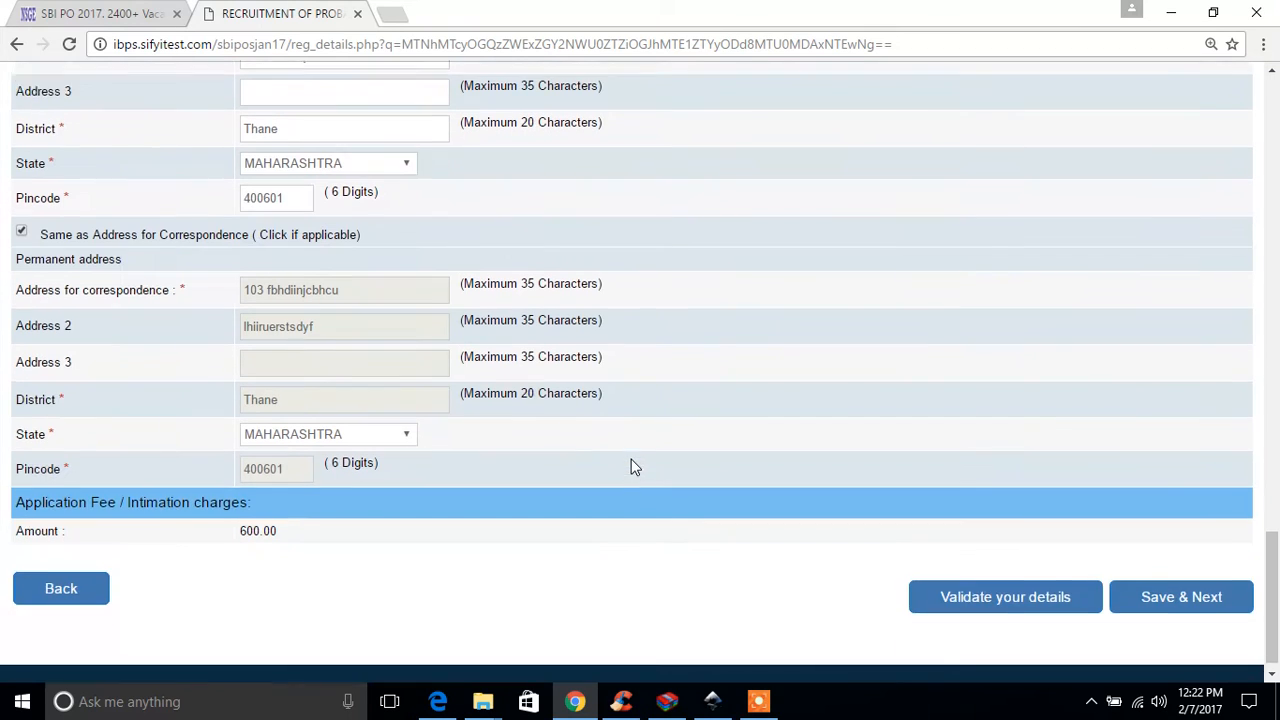
Step: Save the basic details, mark the graduation as Passed and set its degree stream to Commerce
click(1176, 581)
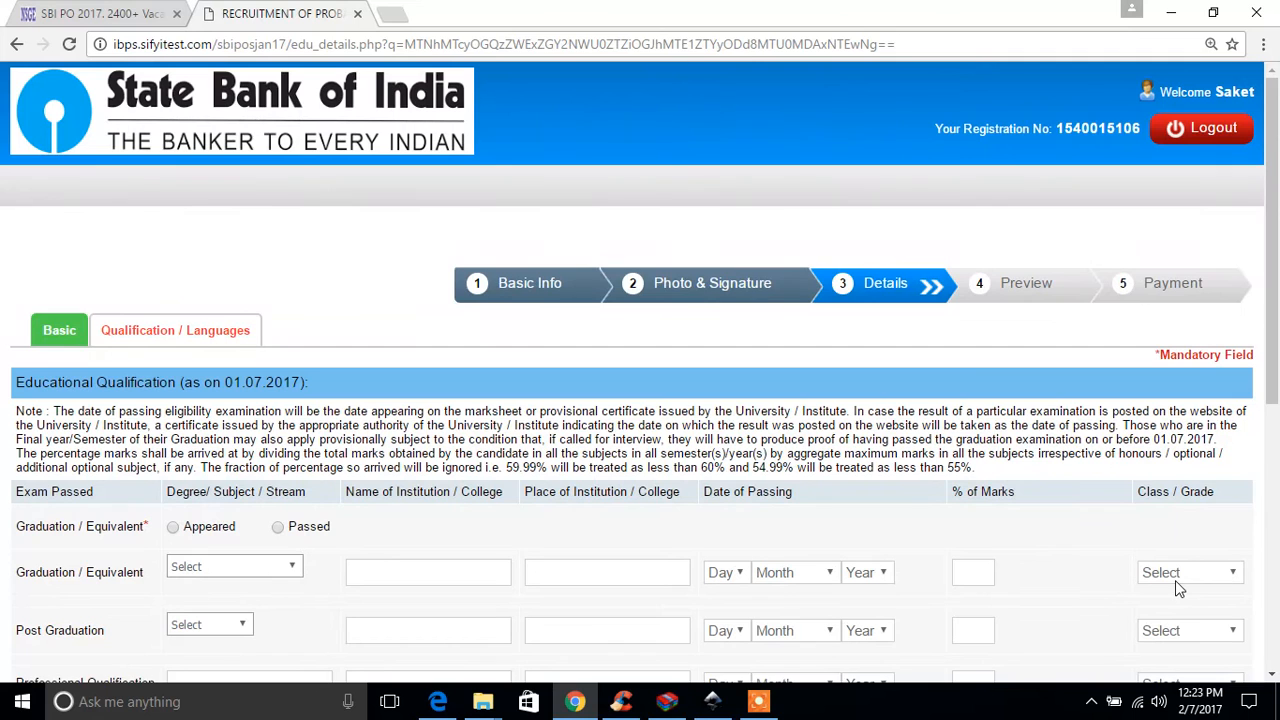
scroll(706, 450, down, 2)
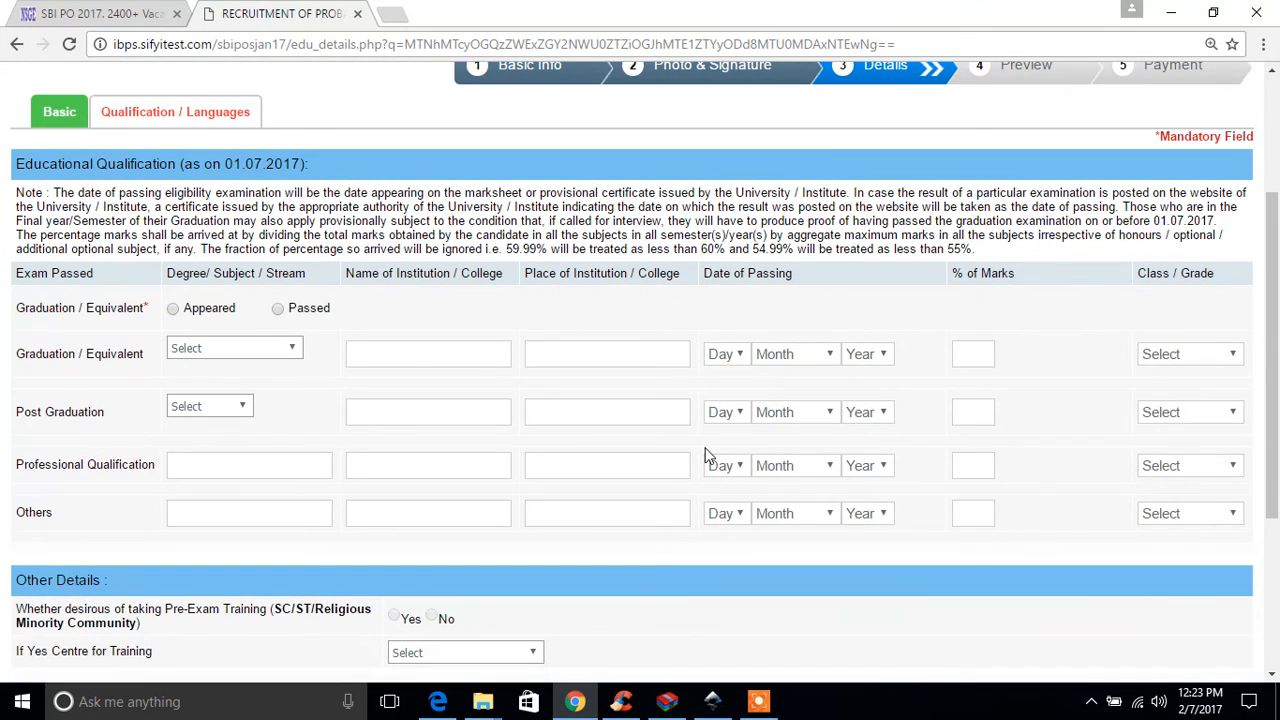
click(176, 313)
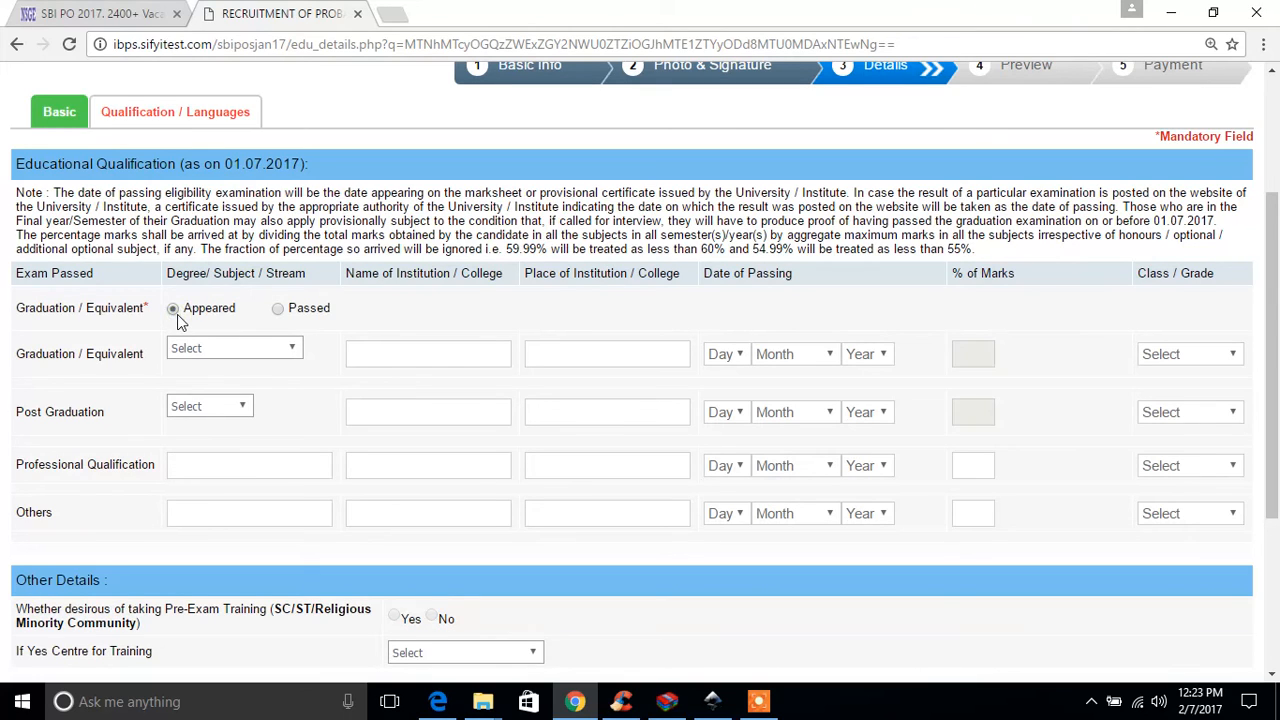
click(278, 310)
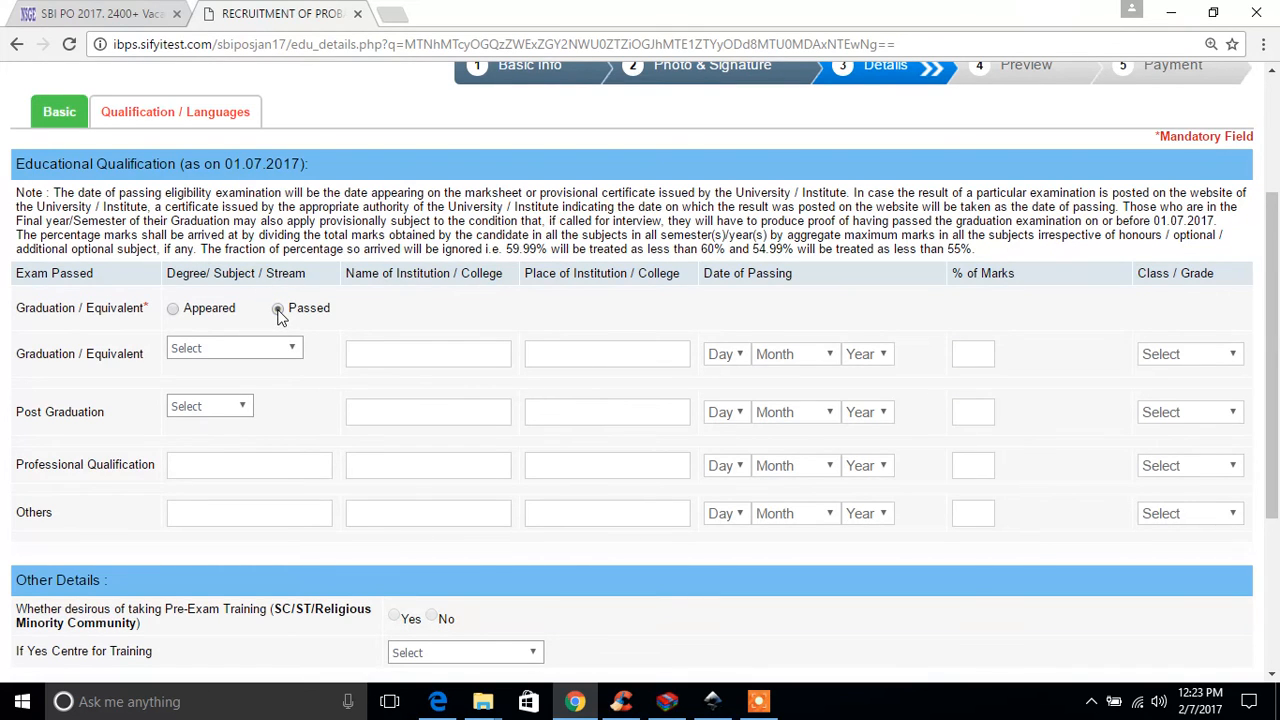
click(260, 351)
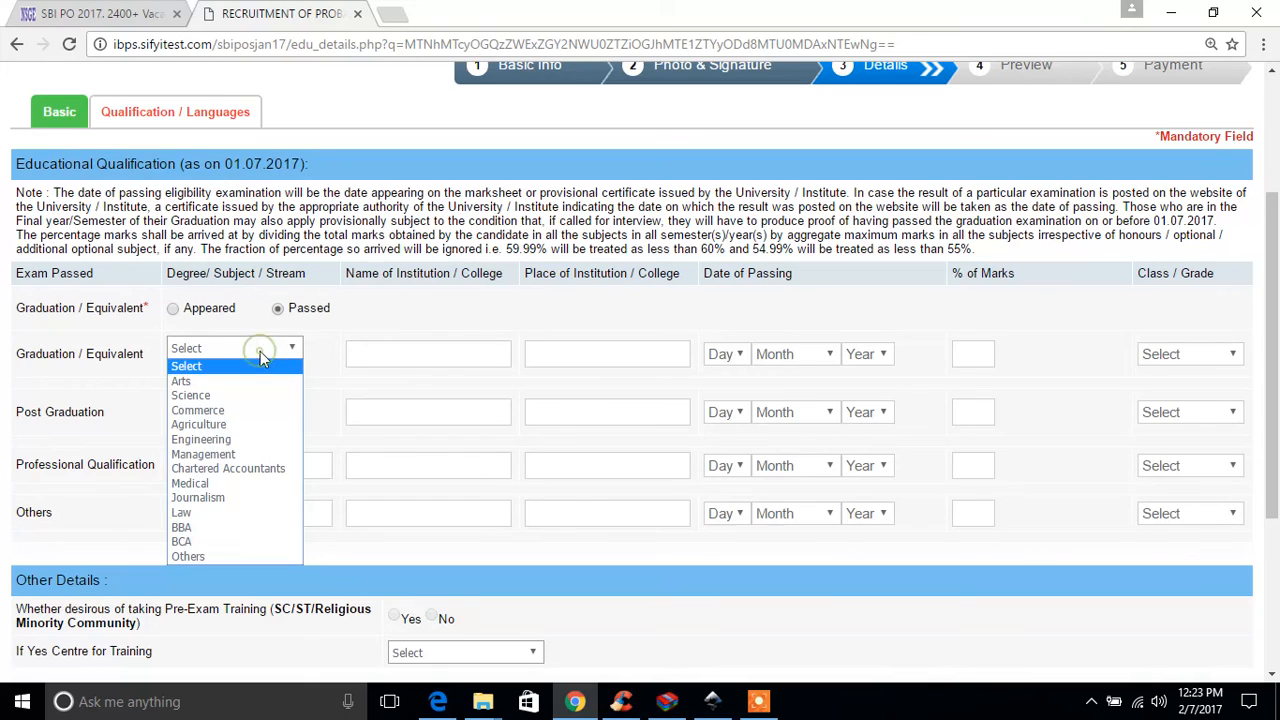
click(250, 406)
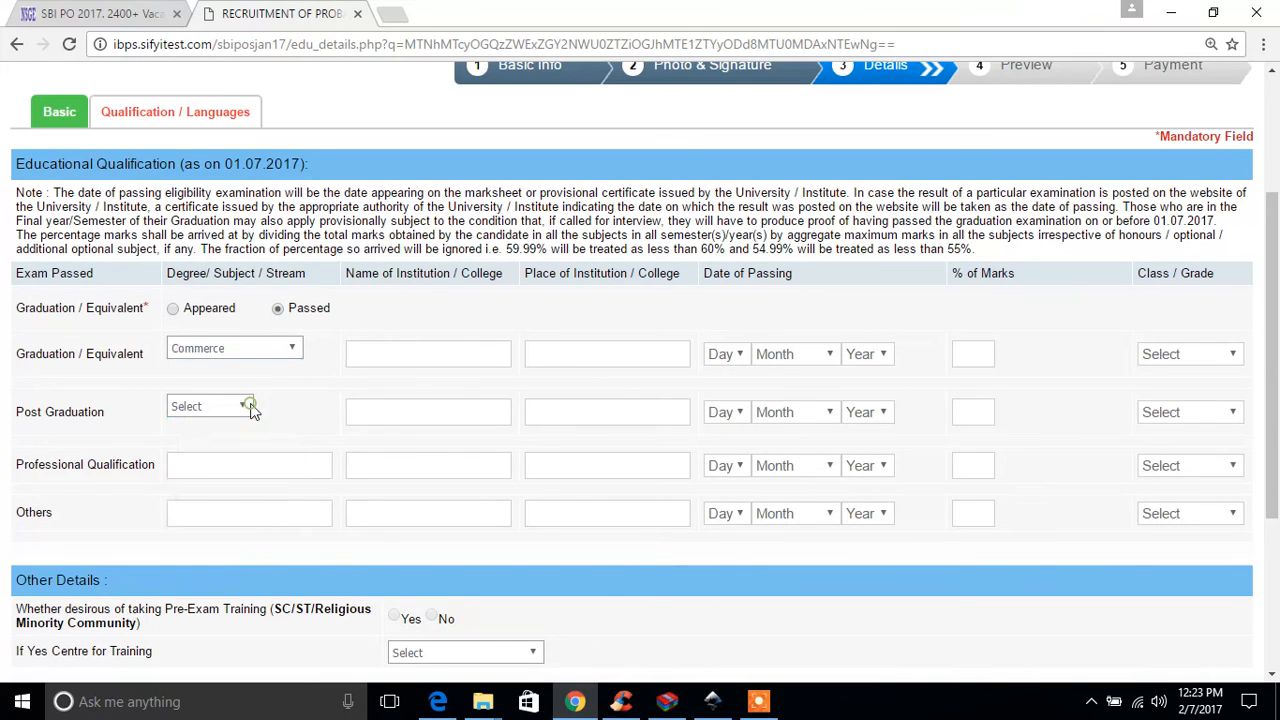
Step: Enter hlhfopw as the graduation institution's name and bkgufufuyf as its place
click(421, 356)
text(hlhfopw)
click(606, 352)
text(bkgufufuyf)
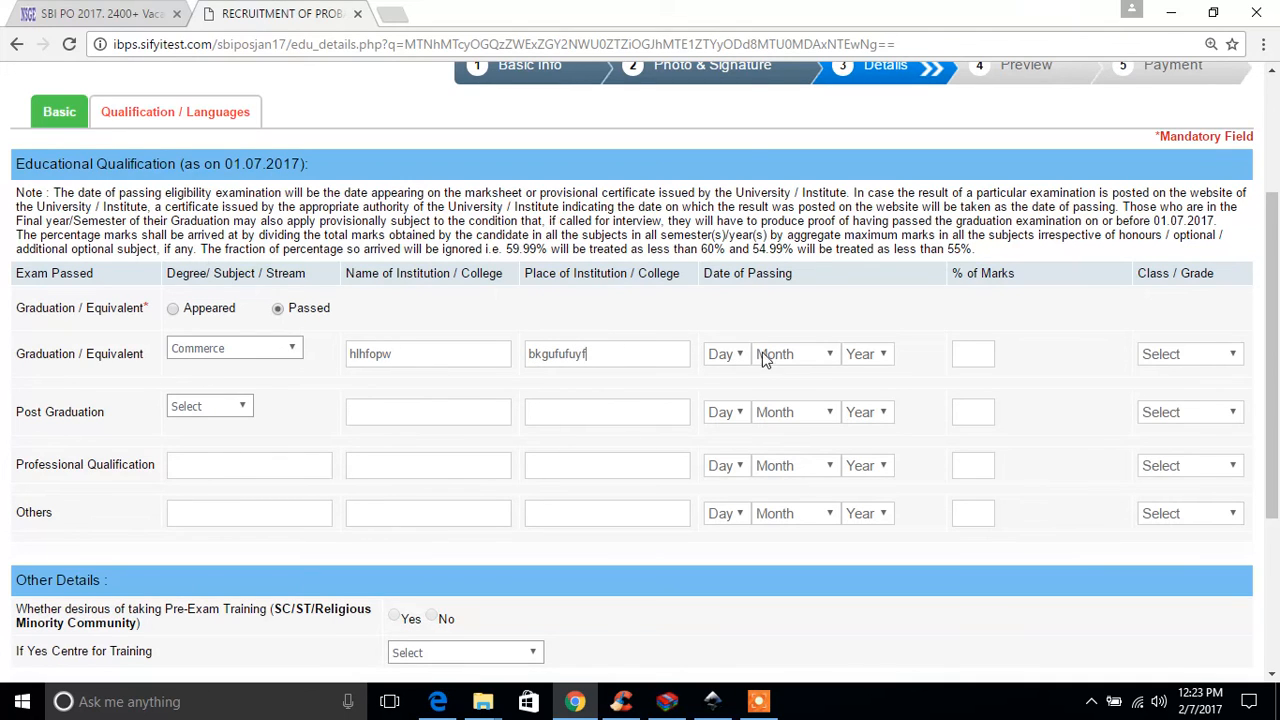
Step: Set the graduation's date of passing to 14 March 2010
click(740, 355)
click(717, 254)
click(800, 358)
click(790, 424)
click(876, 357)
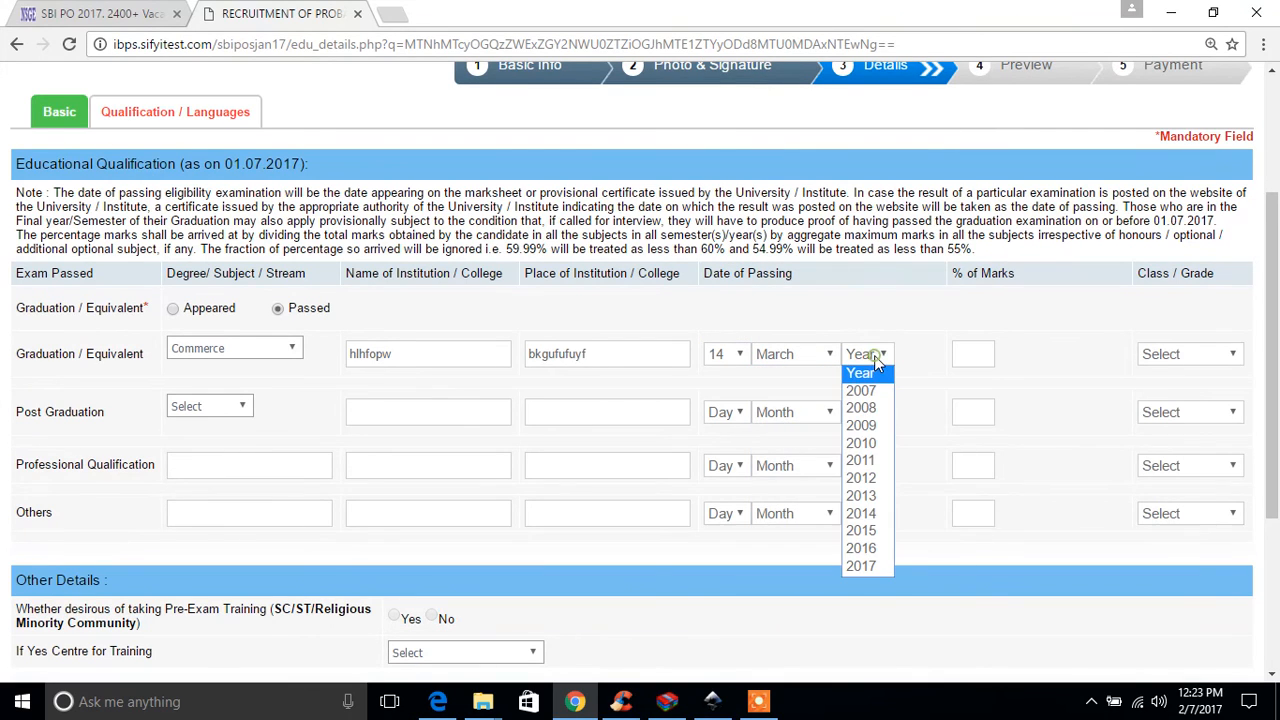
click(870, 443)
Step: Enter 60.00 as the graduation's percentage of marks and set its class to First Class
click(980, 356)
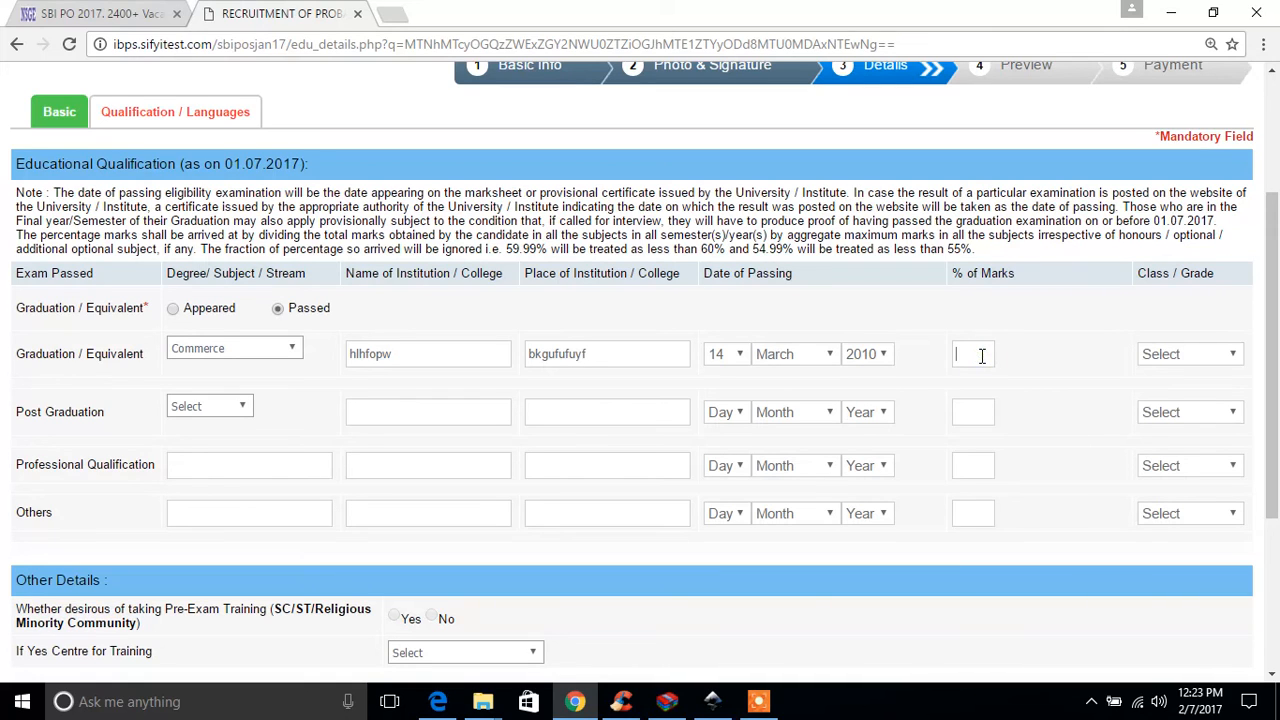
click(1228, 356)
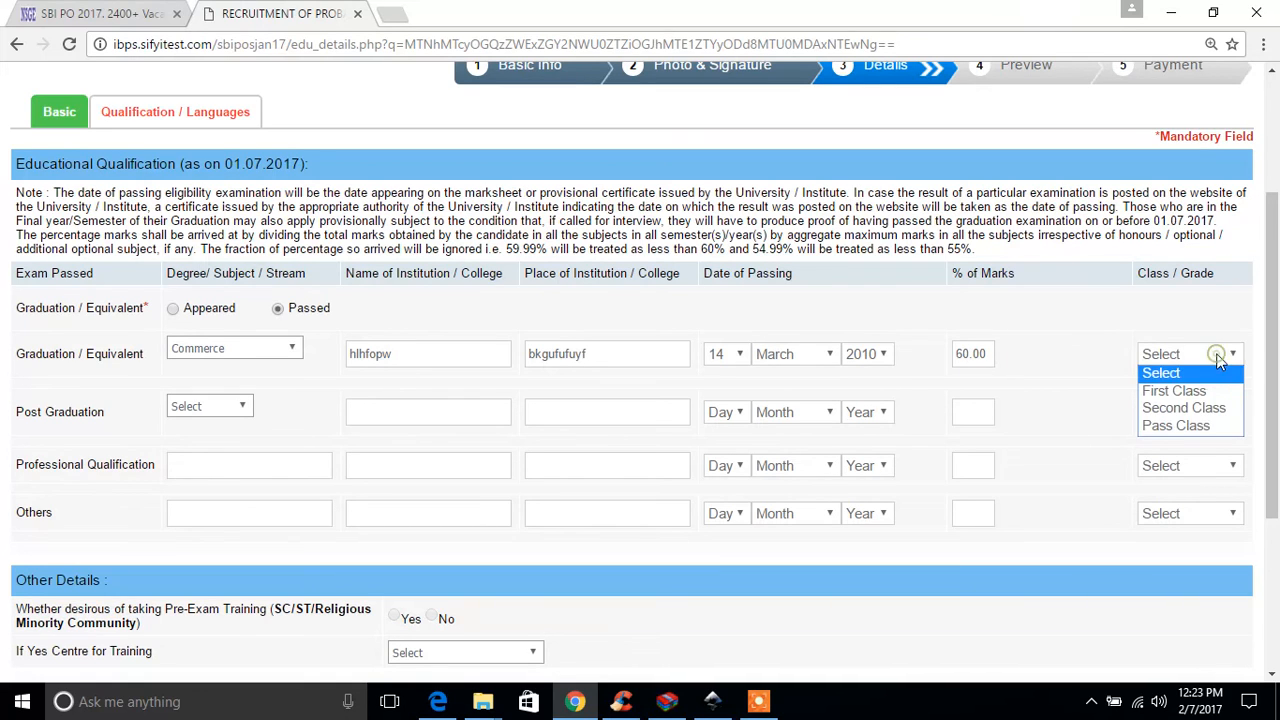
click(1201, 388)
Step: Try to answer No to pre-exam training, and list English, Hindi and Marathi as the languages known
scroll(1095, 385, down, 3)
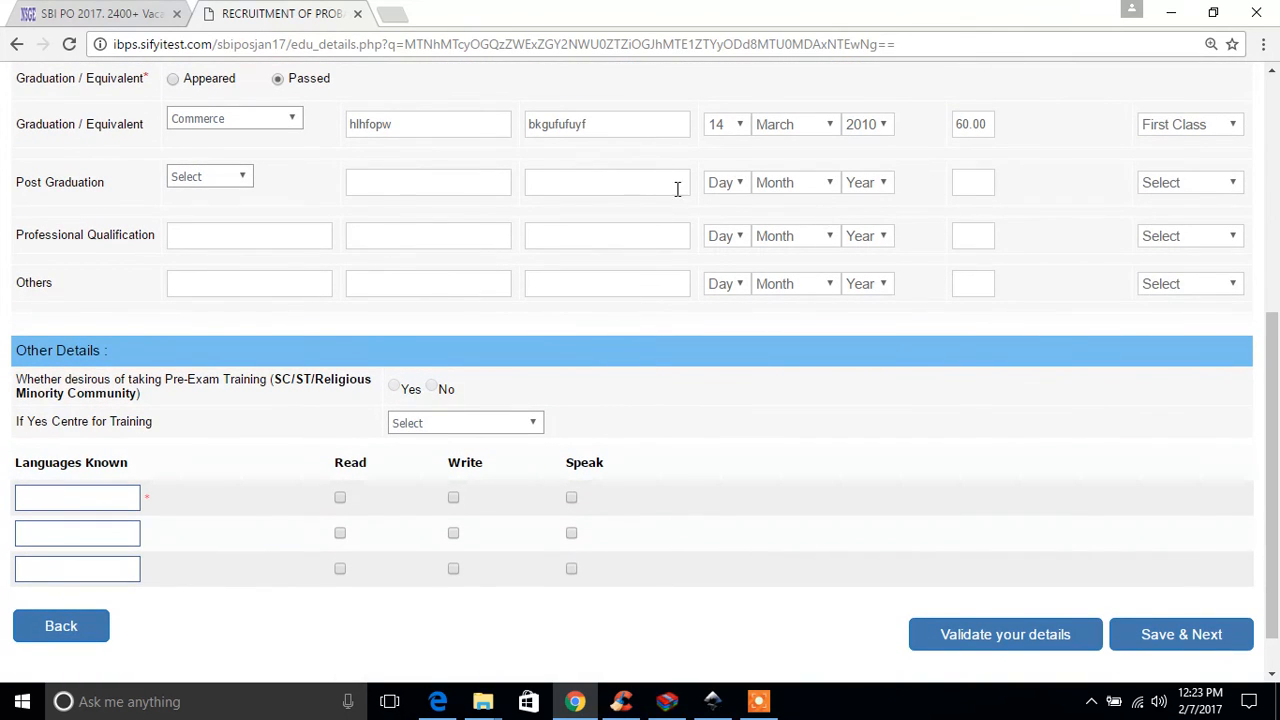
scroll(83, 228, down, 1)
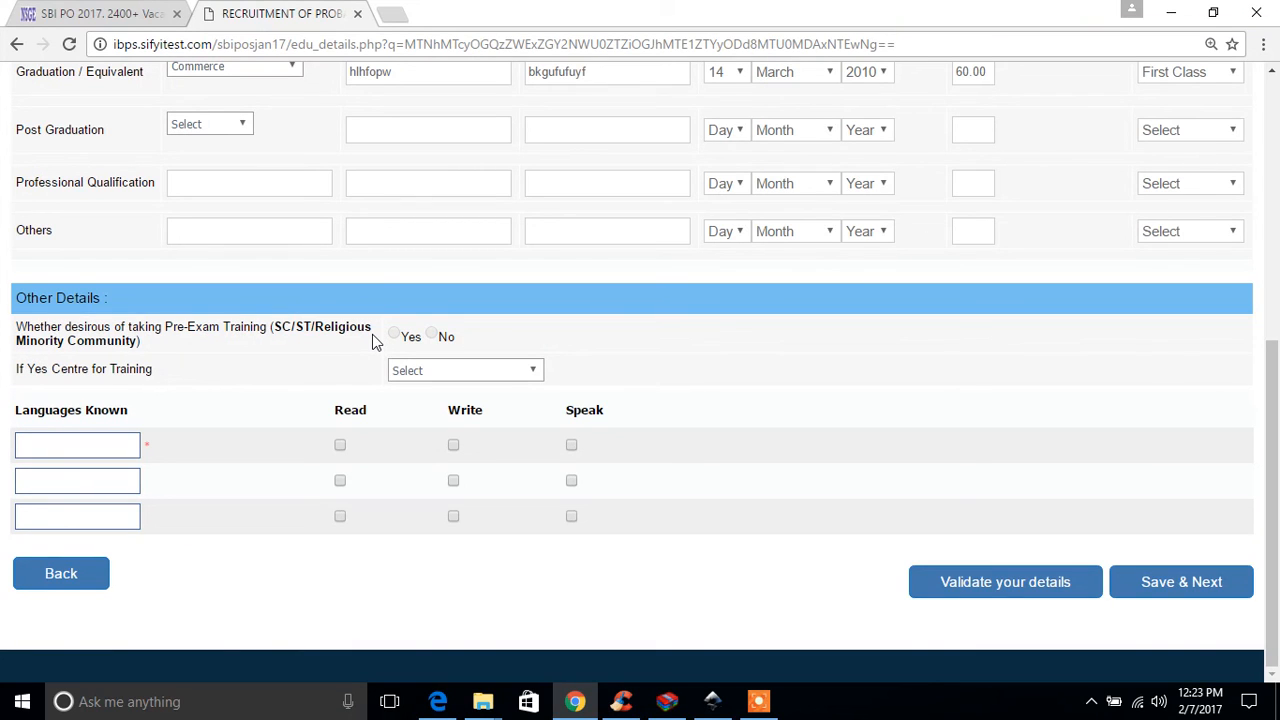
click(433, 337)
click(96, 440)
text(English)
click(86, 481)
text(Hindi)
click(79, 517)
text(Marathi)
Step: Mark read, write and speak for English, Hindi and Marathi, and save the qualification and language details
click(340, 485)
click(341, 514)
click(453, 481)
click(453, 516)
click(571, 447)
click(571, 481)
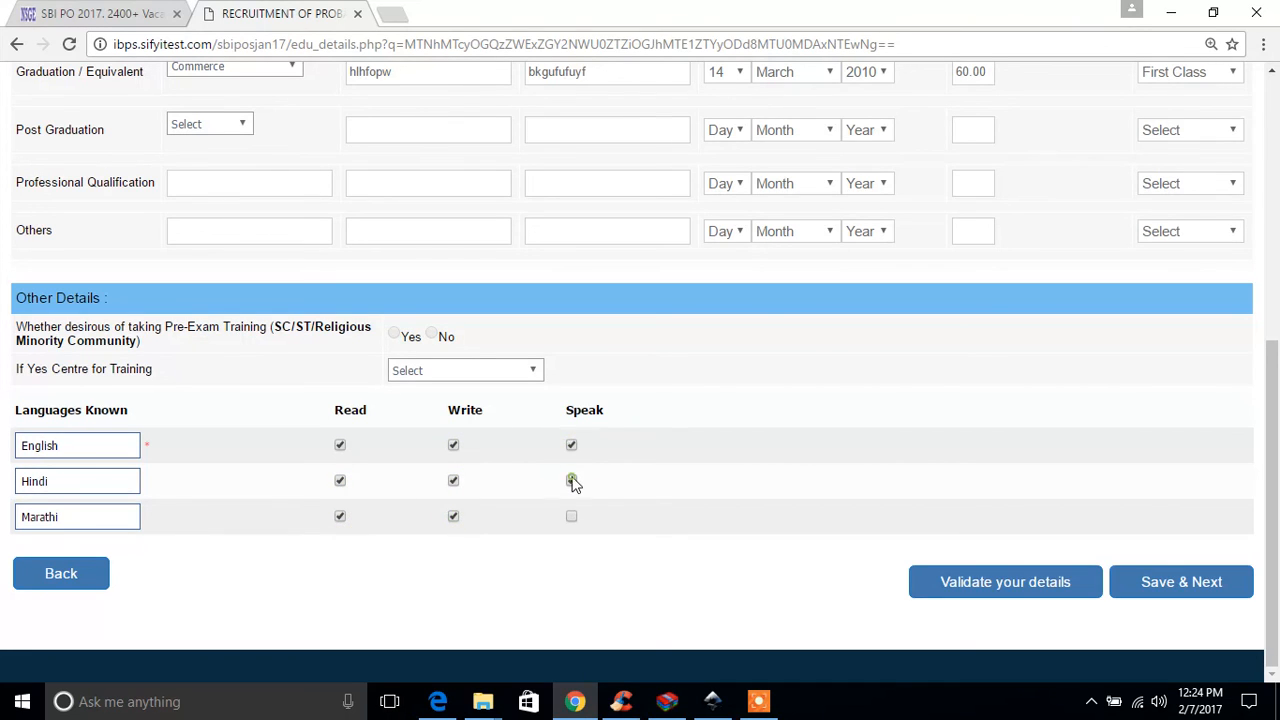
click(571, 516)
click(1176, 585)
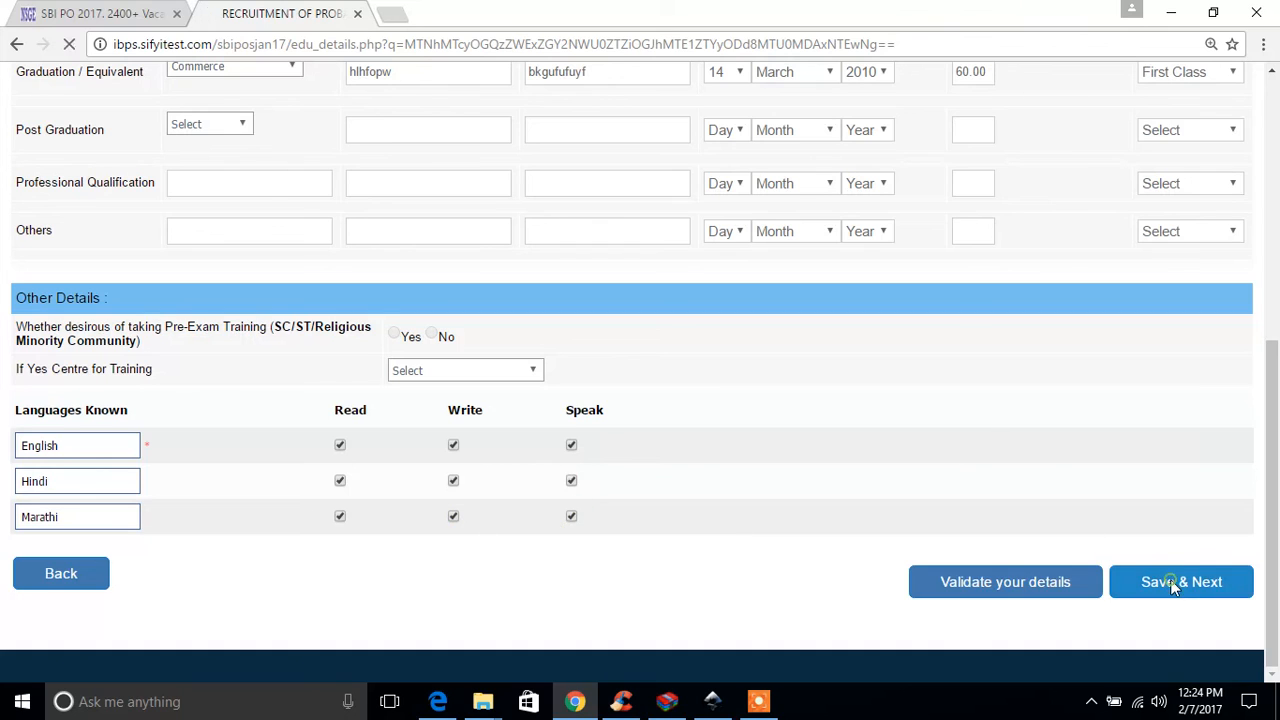
Step: Agree to the declaration below the application preview, and make and confirm the final submission
scroll(755, 403, down, 15)
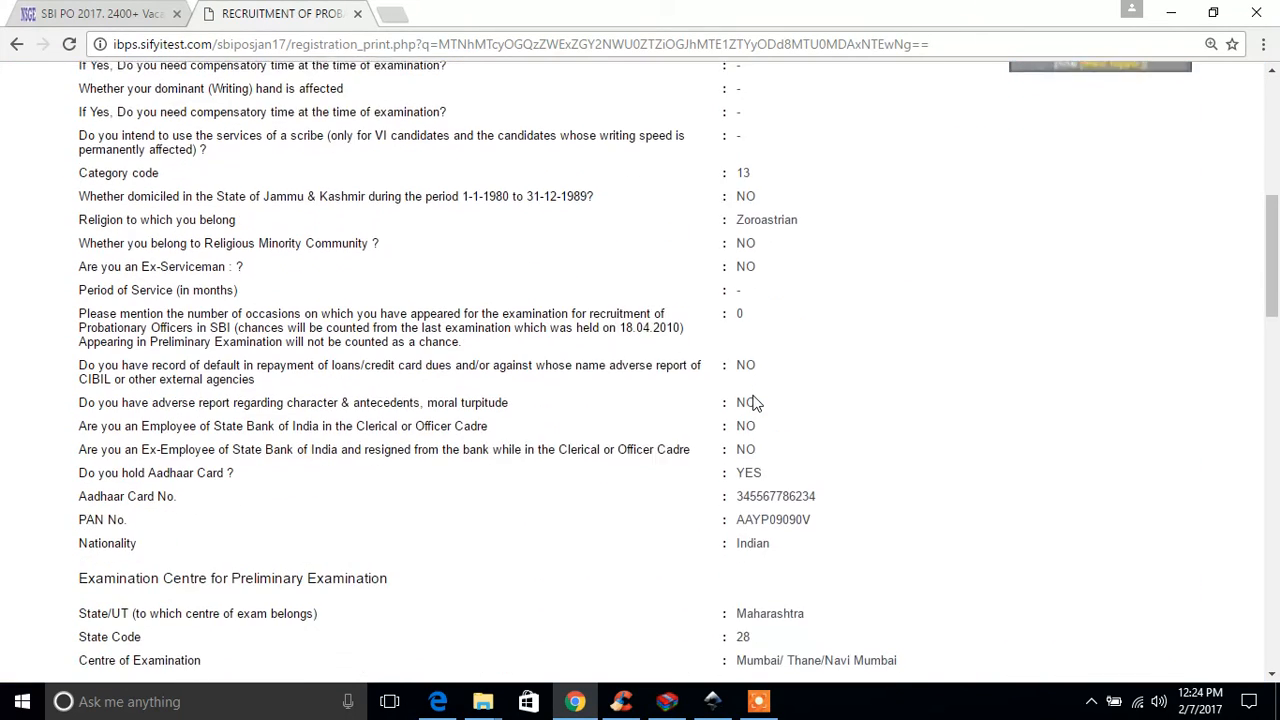
scroll(755, 398, down, 10)
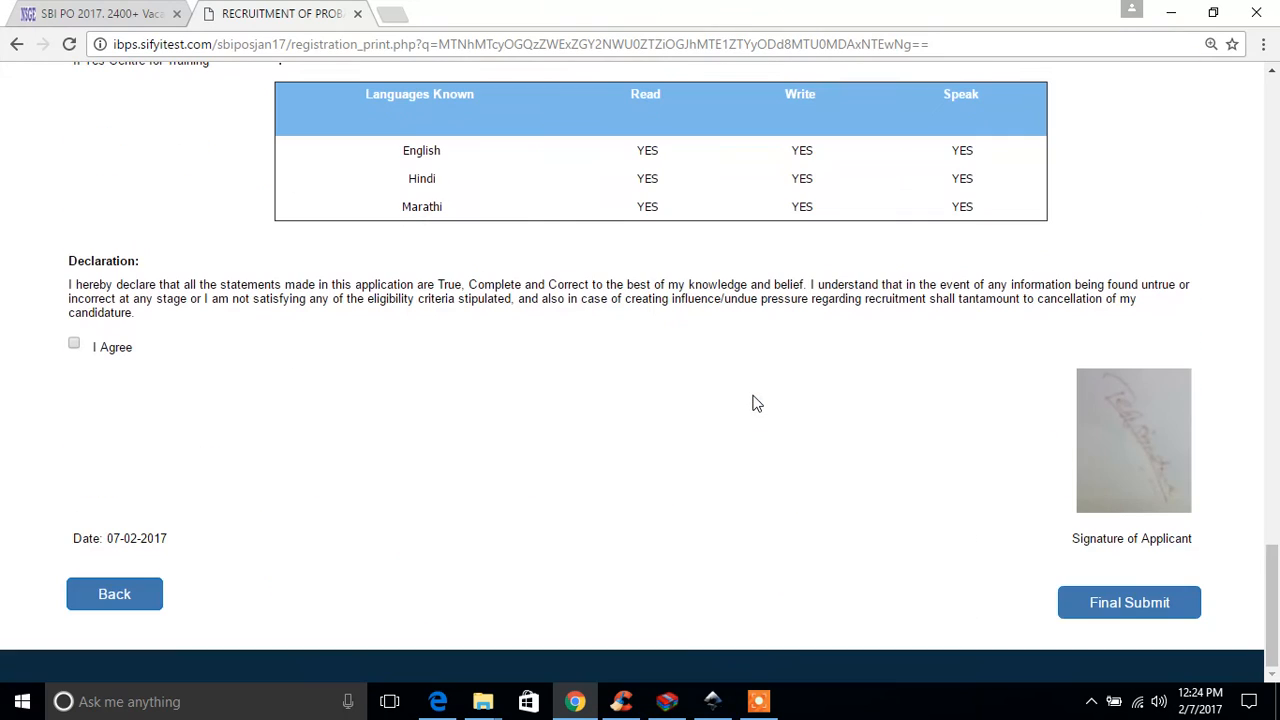
click(74, 344)
click(1130, 605)
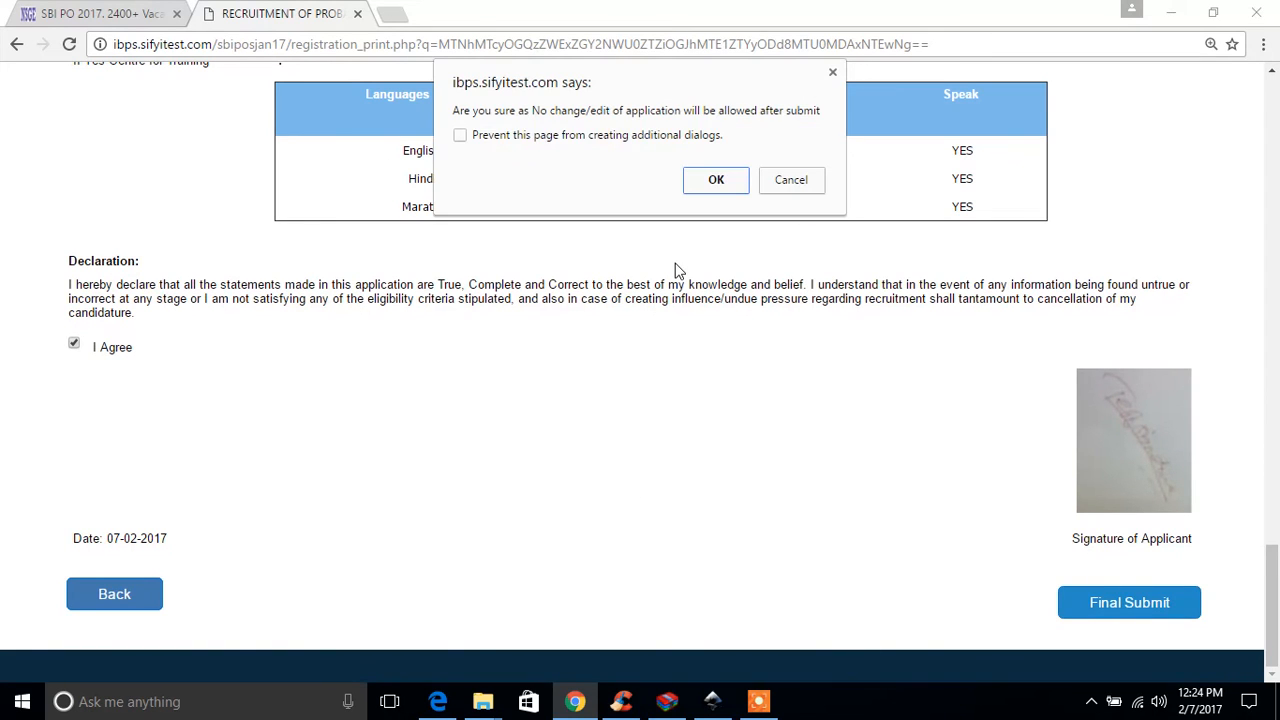
click(715, 182)
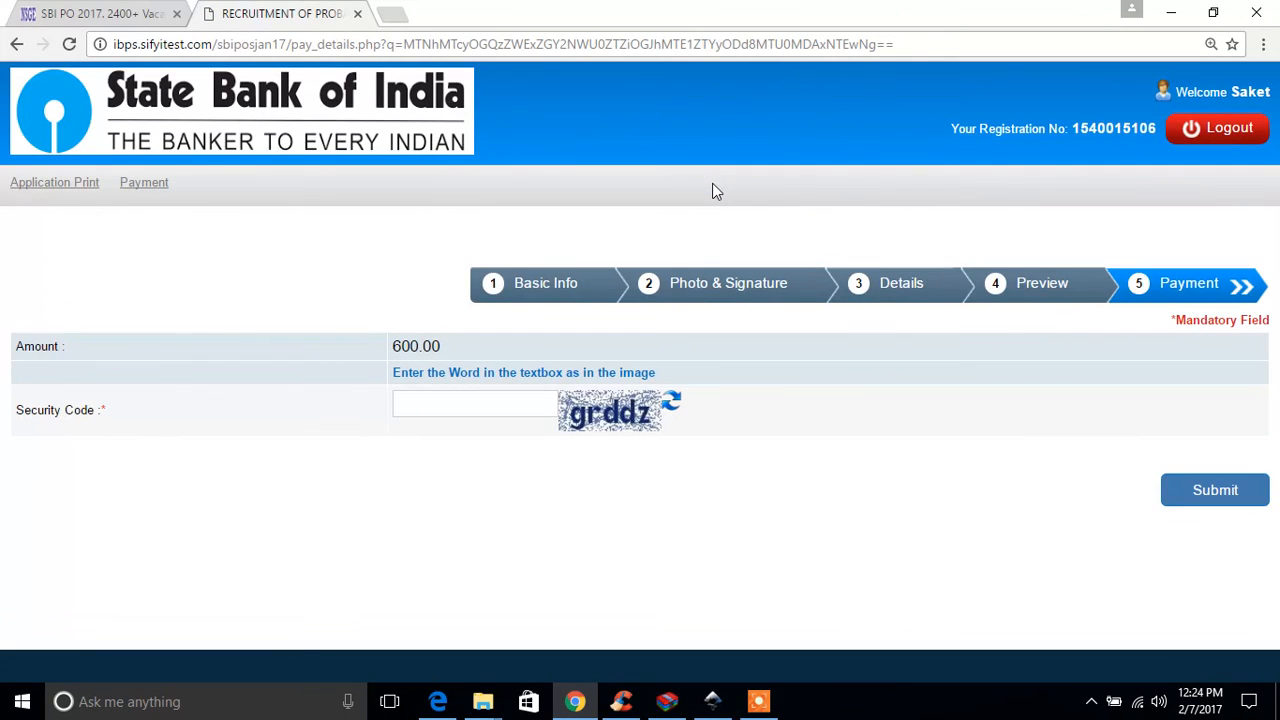
Step: Enter the security code from the image on the payment page, and submit and confirm to proceed to the payment gateway
click(457, 415)
click(1218, 492)
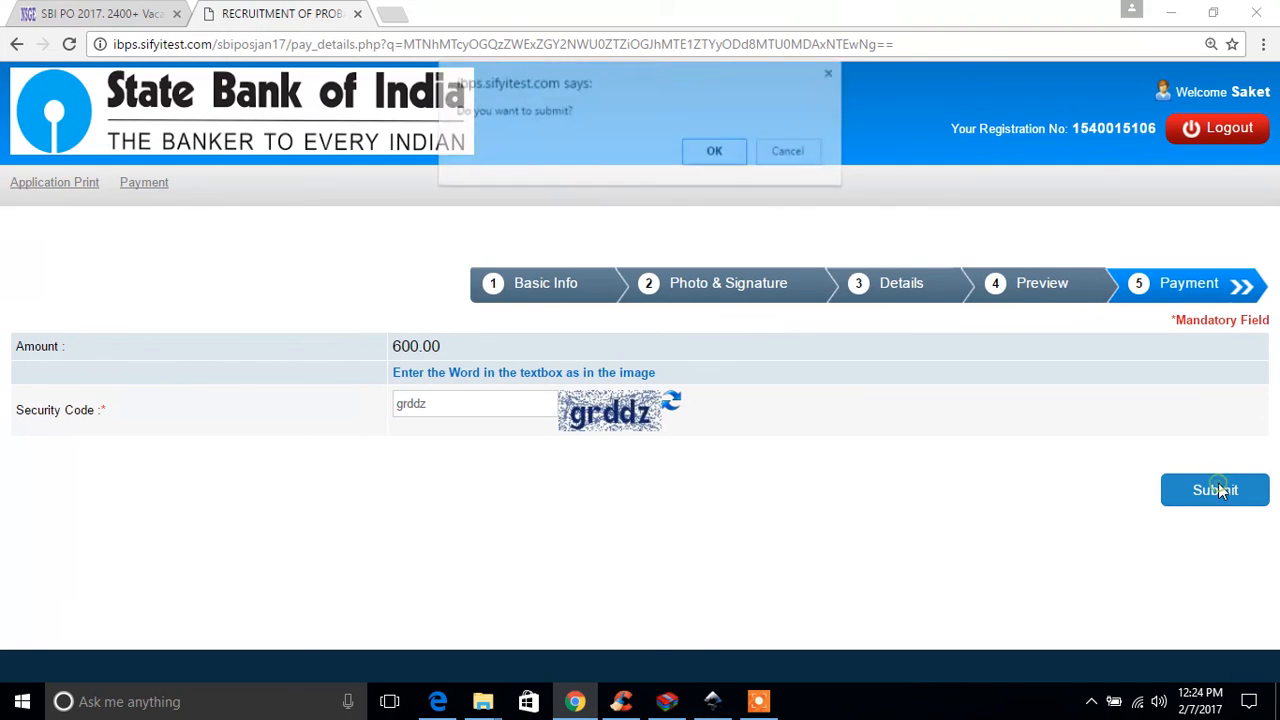
click(714, 153)
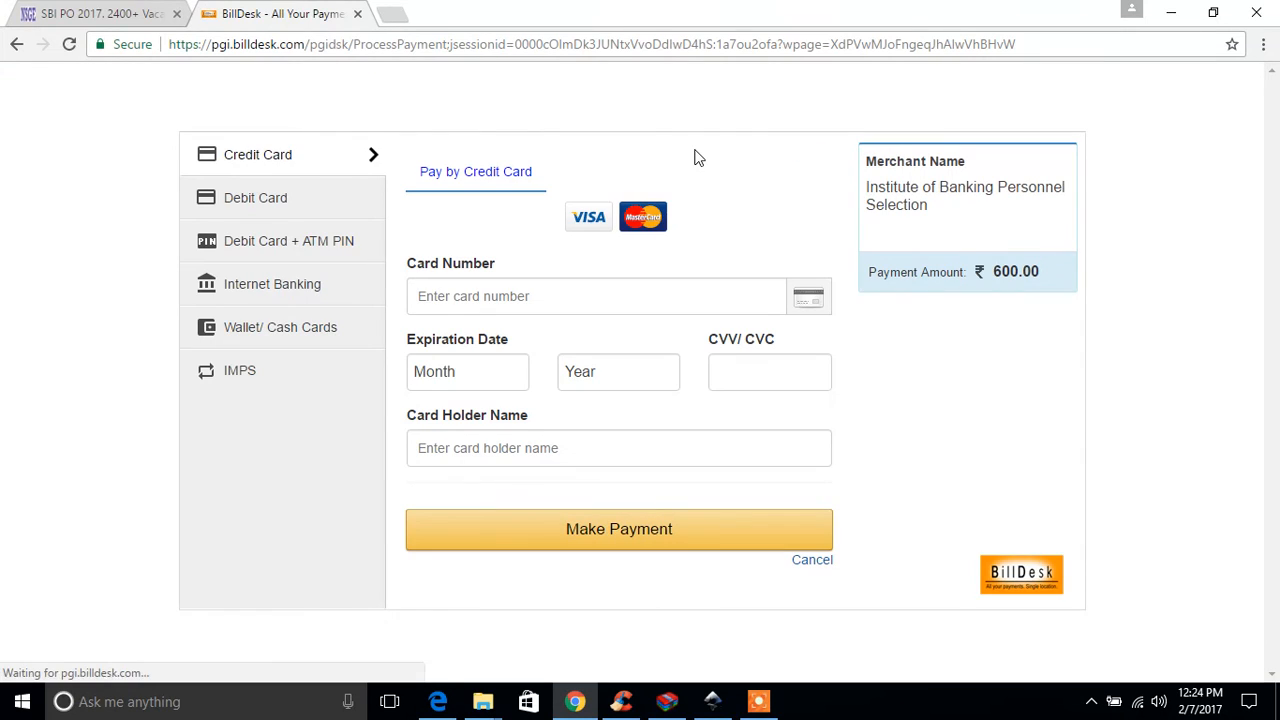
Step: Close the payment gateway page and return to the start of the SBI PO 2017 notification article
click(357, 14)
scroll(560, 203, up, 10)
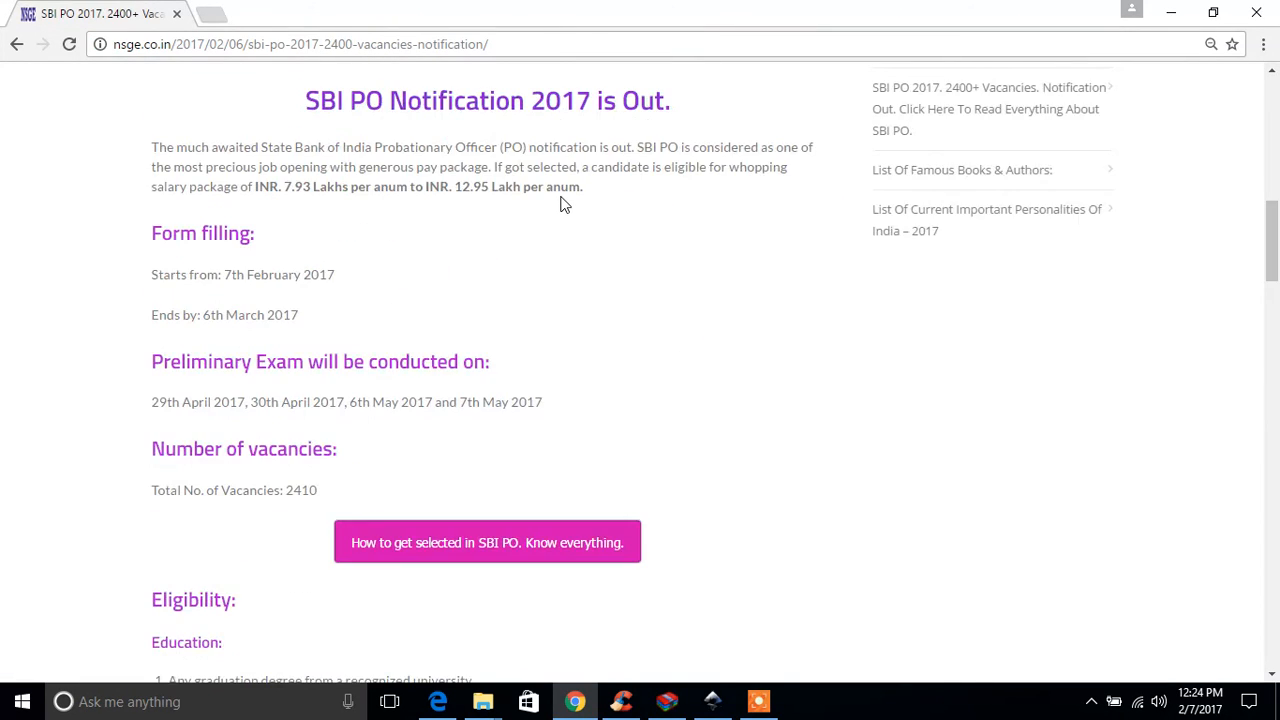